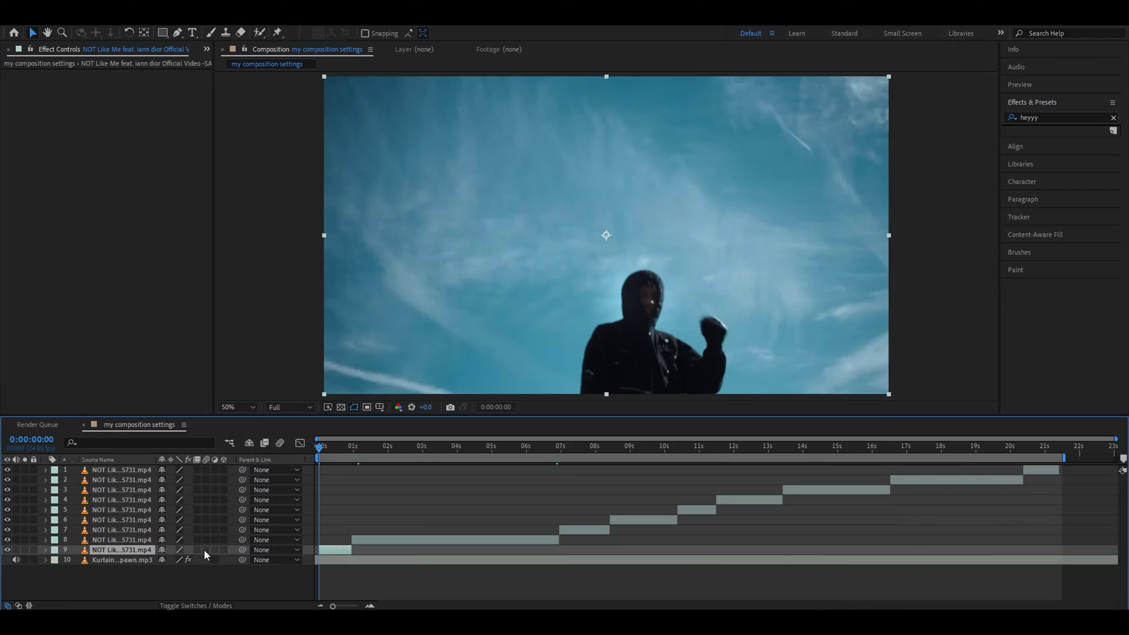
# - Enable motion blur and frame blending for the bottom video clip, layer 9, and for the whole composition
pyautogui.click(206, 549)
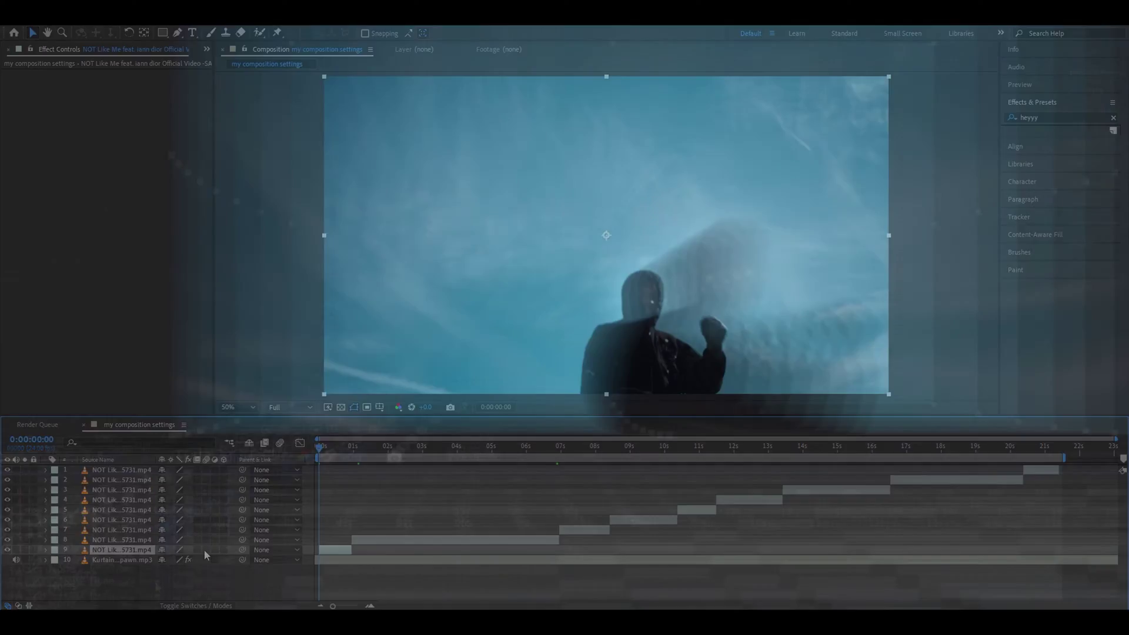
pyautogui.click(280, 443)
pyautogui.moveTo(322, 448)
pyautogui.mouseDown()
pyautogui.moveTo(338, 447)
pyautogui.moveTo(326, 454)
pyautogui.mouseUp()
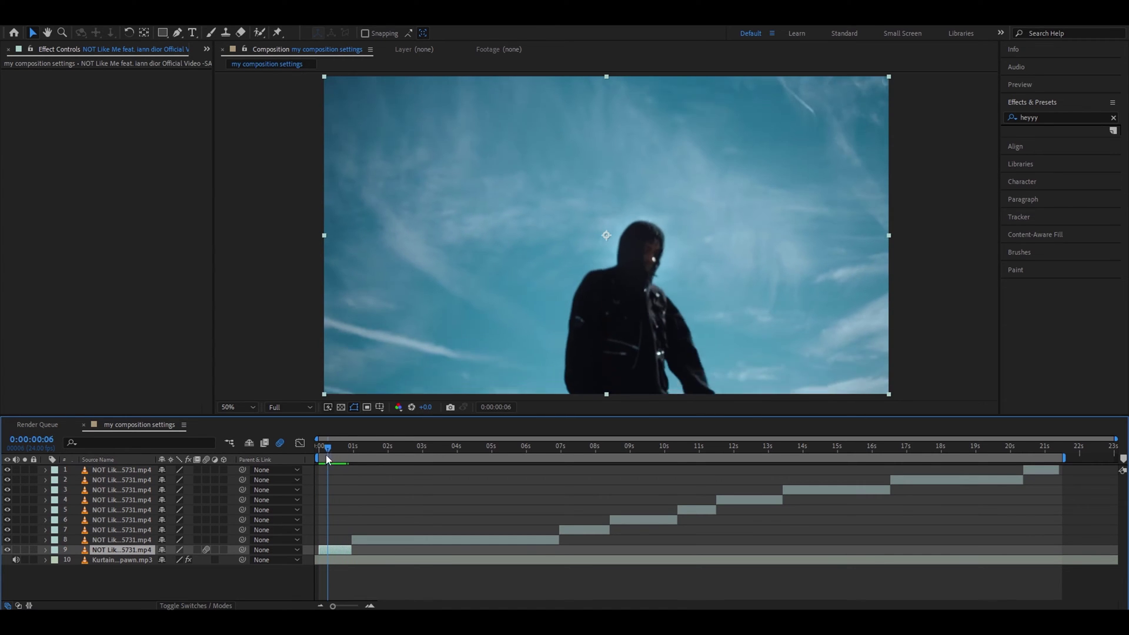
pyautogui.click(197, 548)
pyautogui.click(264, 442)
pyautogui.moveTo(326, 449)
pyautogui.mouseDown()
pyautogui.moveTo(341, 449)
pyautogui.moveTo(322, 451)
pyautogui.mouseUp()
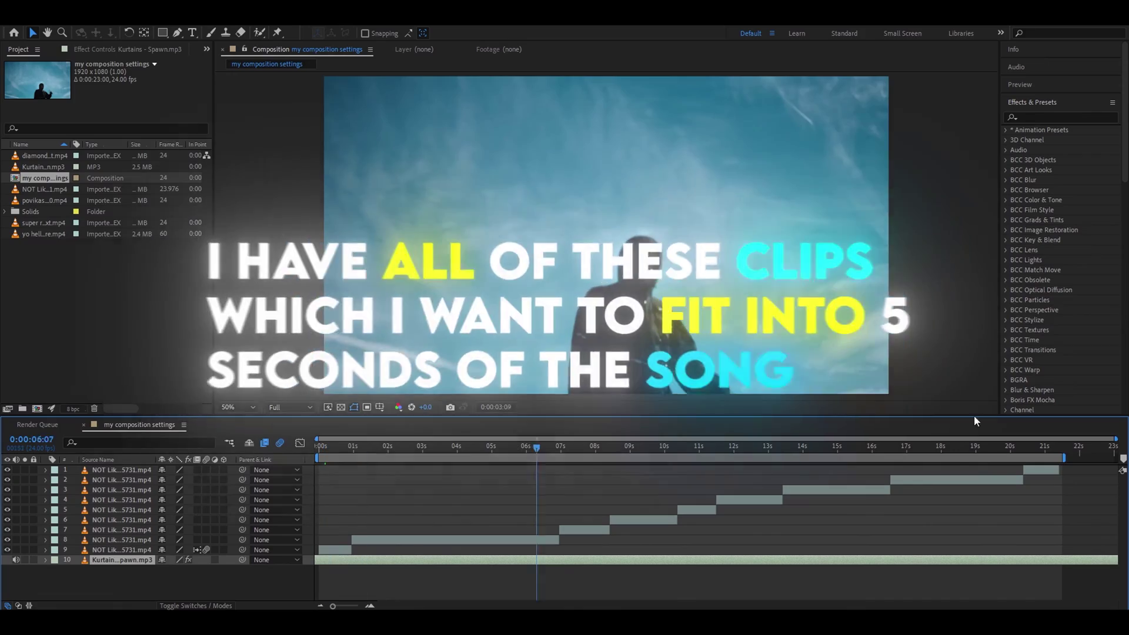
# - Reveal the audio waveform of the song layer in the timeline
pyautogui.click(489, 449)
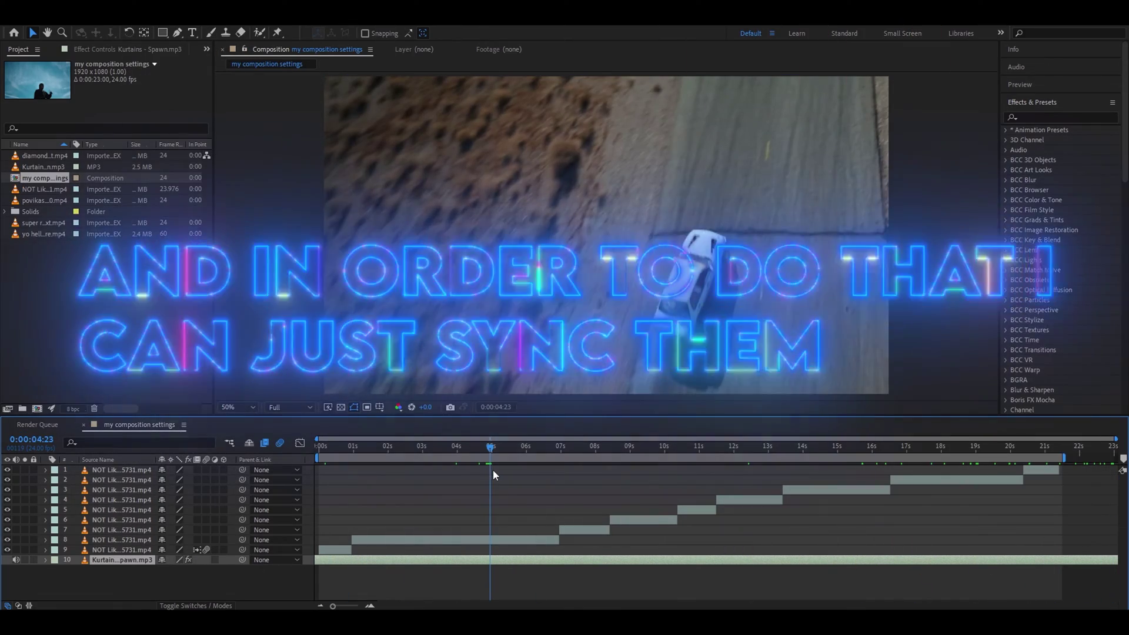
pyautogui.click(498, 449)
pyautogui.click(341, 442)
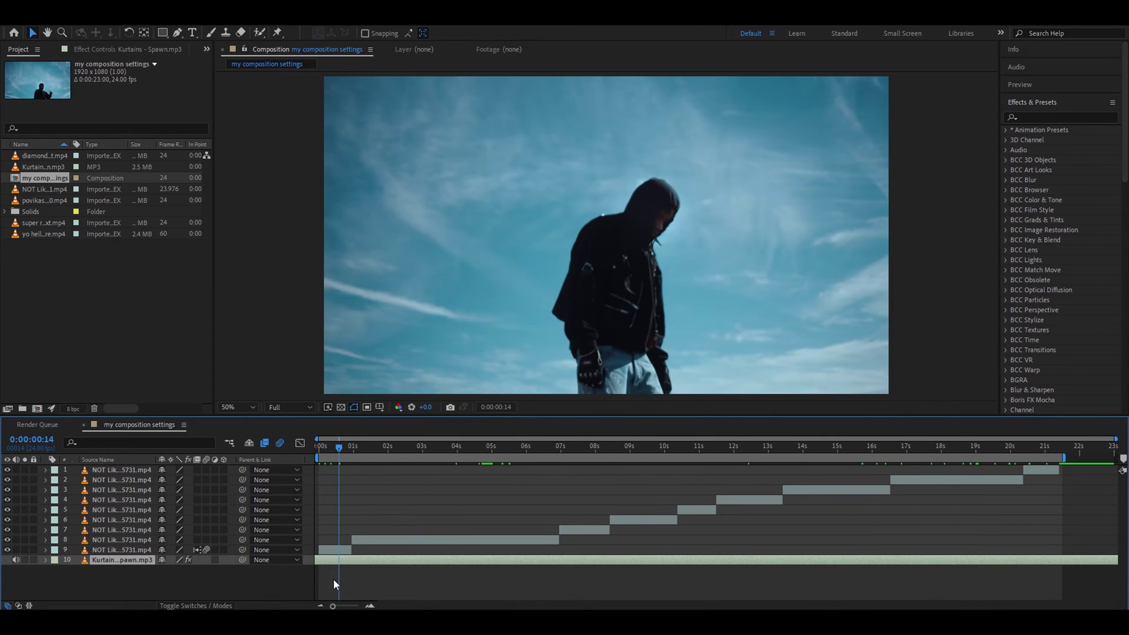
pyautogui.press('l')
pyautogui.press('l')
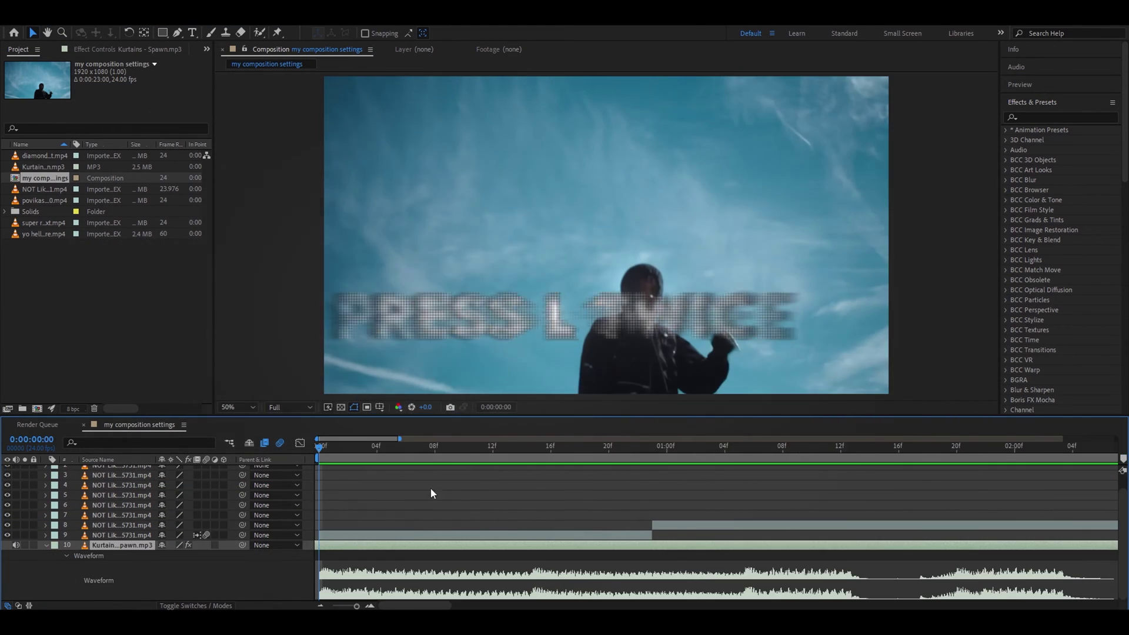
# - Find the first beat in the song's waveform and place composition marker 1 on it at 0:00:00:15
pyautogui.moveTo(320, 453); pyautogui.dragTo(623, 467)
pyautogui.moveTo(530, 466); pyautogui.dragTo(398, 566)
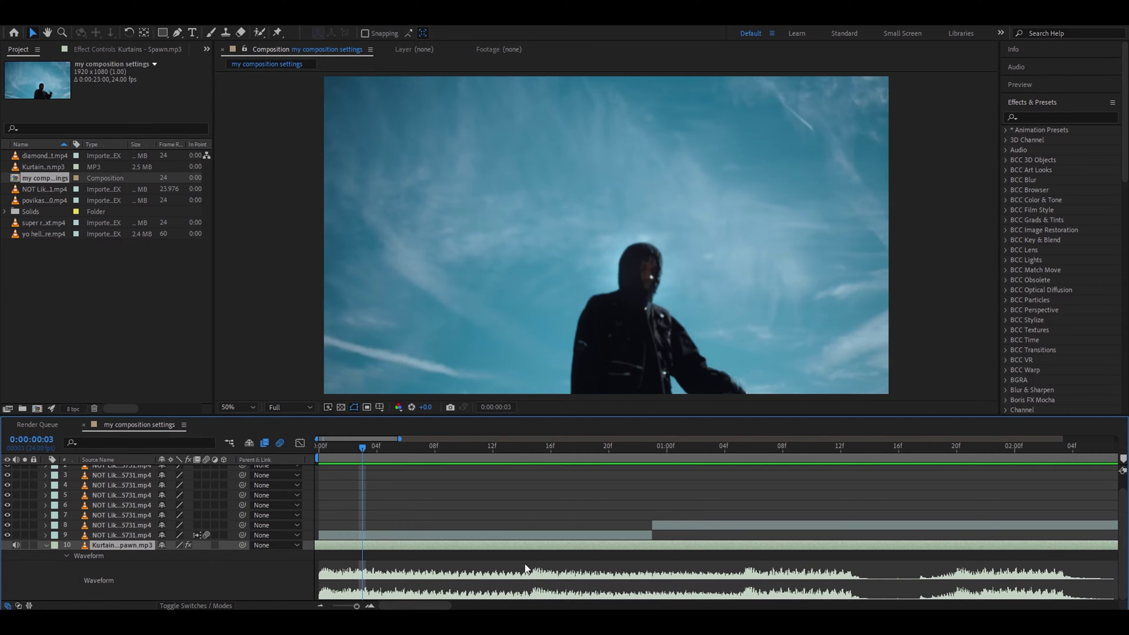
pyautogui.click(525, 453)
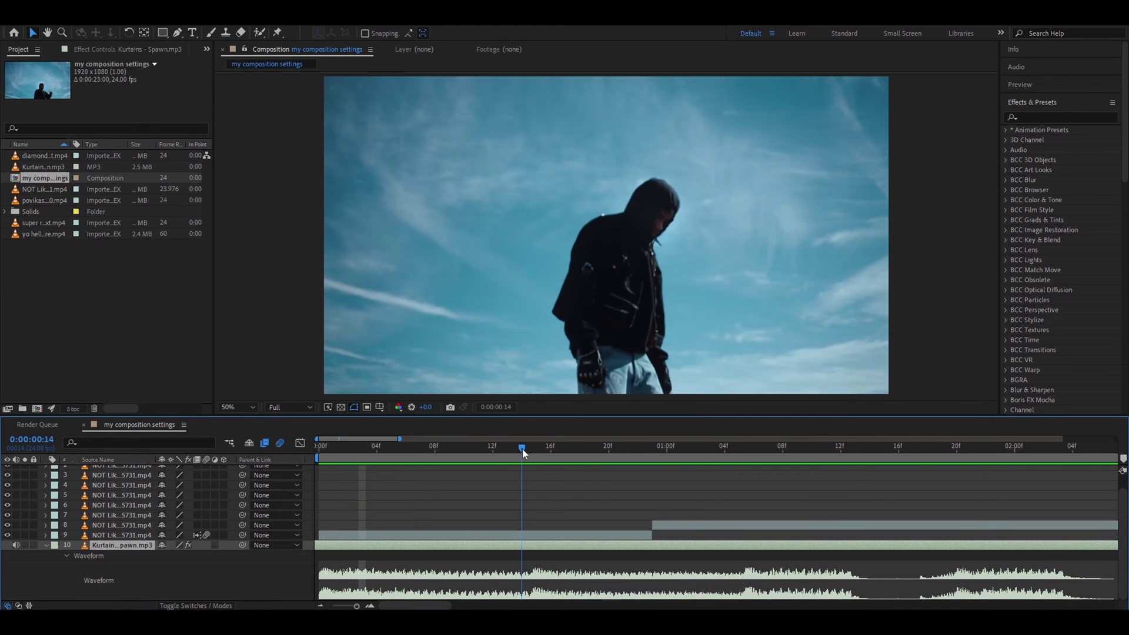
pyautogui.moveTo(522, 449); pyautogui.dragTo(531, 446)
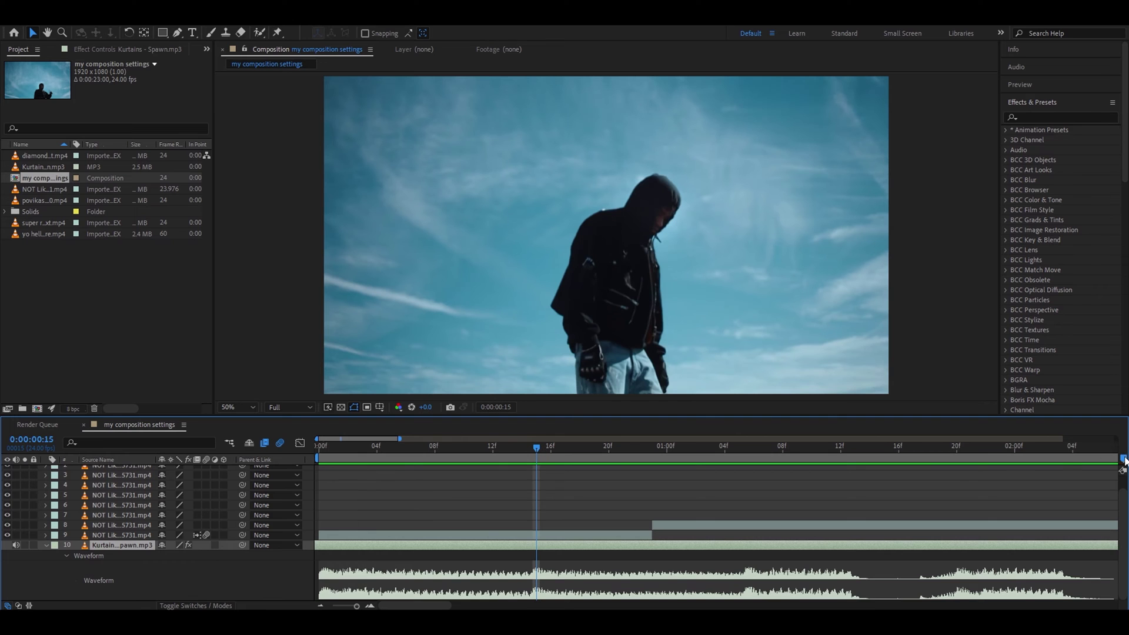
pyautogui.moveTo(669, 458); pyautogui.dragTo(532, 466)
pyautogui.press('space')
pyautogui.press('space')
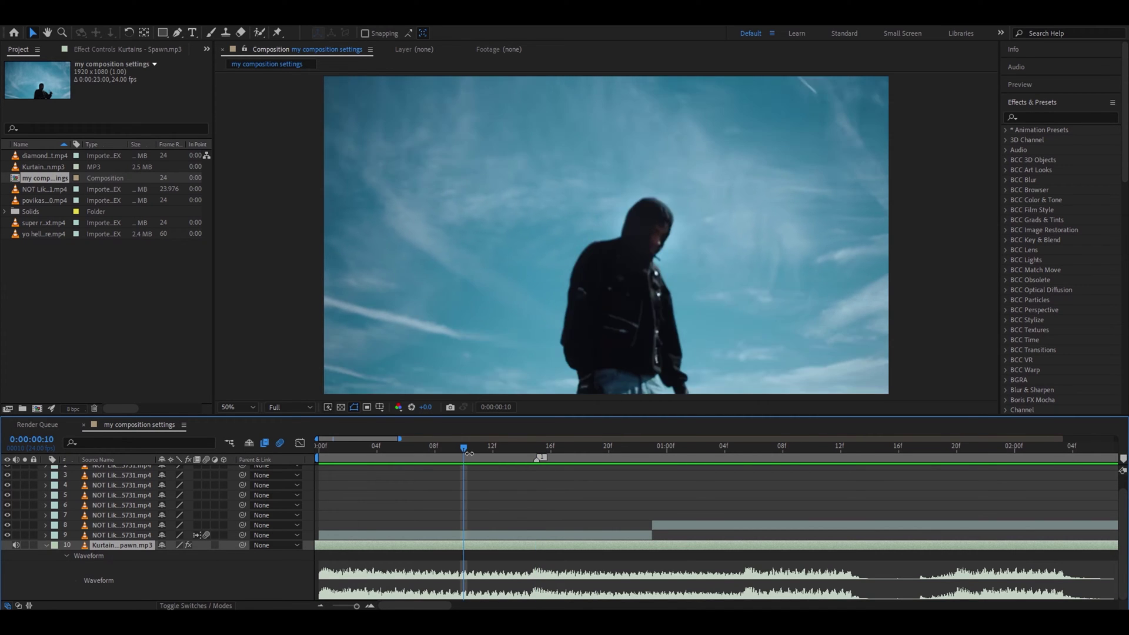
# - Add composition markers on each following beat peak of the waveform, up to just before the 5-second mark
pyautogui.moveTo(542, 447); pyautogui.dragTo(738, 452)
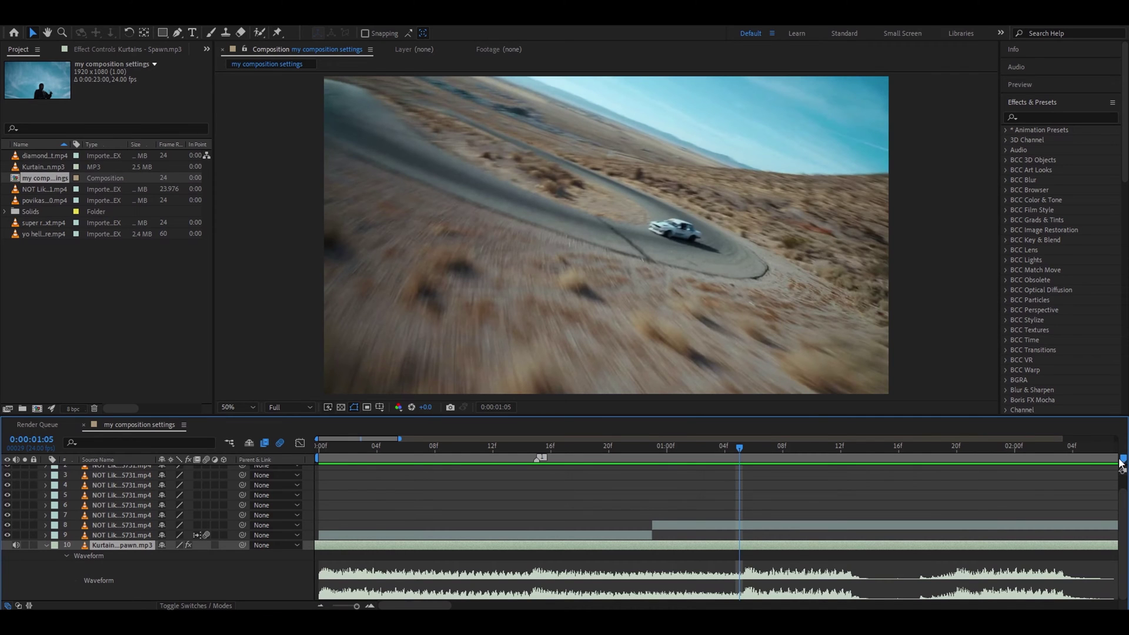
pyautogui.moveTo(739, 449); pyautogui.dragTo(982, 456)
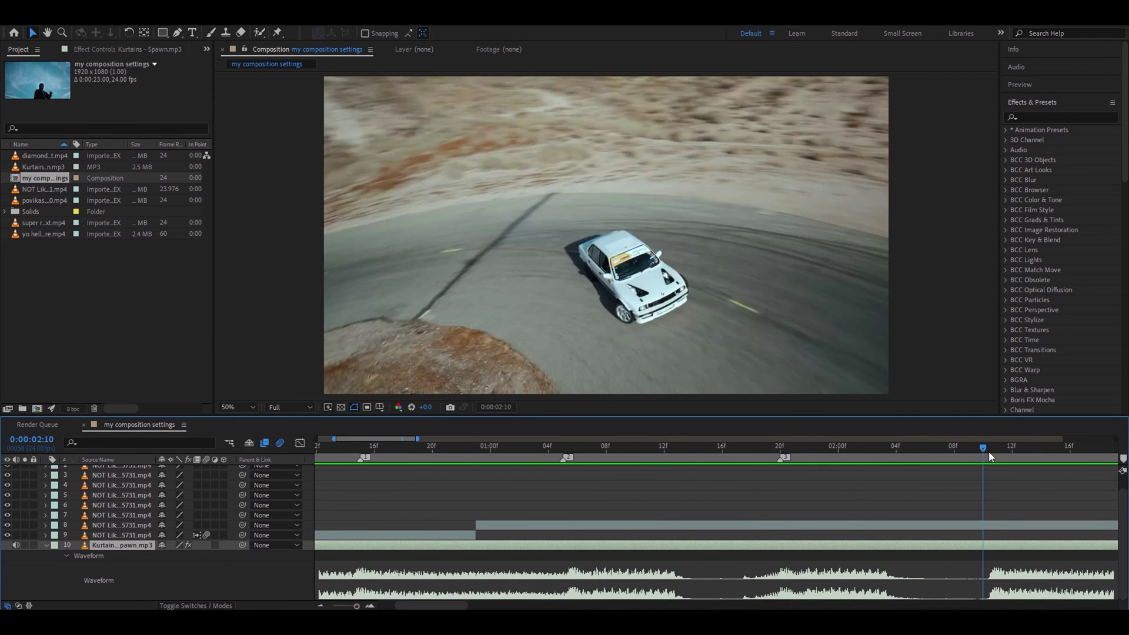
pyautogui.press('space')
pyautogui.moveTo(1124, 462); pyautogui.dragTo(900, 456)
pyautogui.moveTo(1123, 460); pyautogui.dragTo(904, 504)
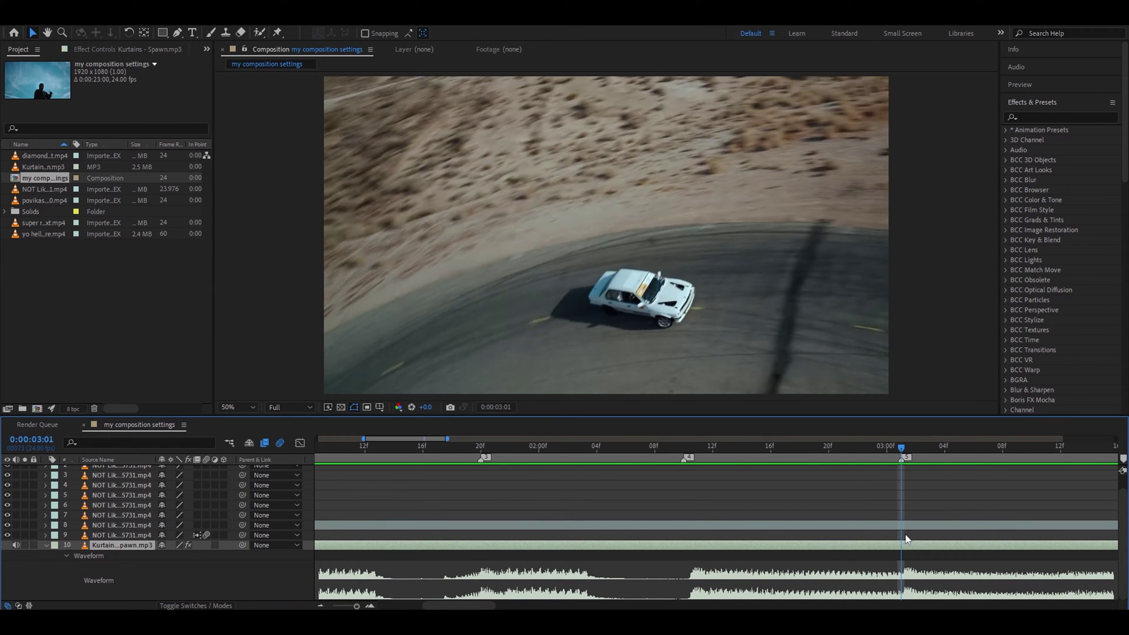
pyautogui.moveTo(915, 445)
pyautogui.mouseDown()
pyautogui.moveTo(1025, 460)
pyautogui.moveTo(1005, 453)
pyautogui.moveTo(1057, 451)
pyautogui.mouseUp()
pyautogui.moveTo(1122, 461); pyautogui.dragTo(1056, 464)
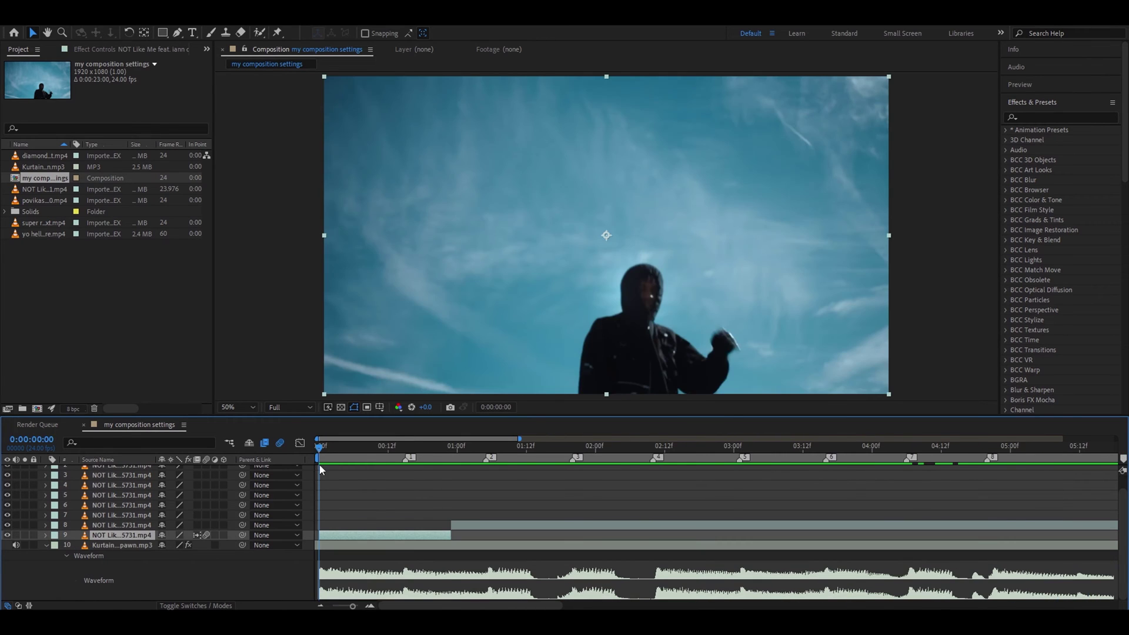
# - Enable time remapping on the layer 9 clip and add Time Remap keyframes at its start and at 0:00:00:23
pyautogui.moveTo(318, 450); pyautogui.dragTo(469, 463)
pyautogui.hotkey('ctrl', 'alt', 't')
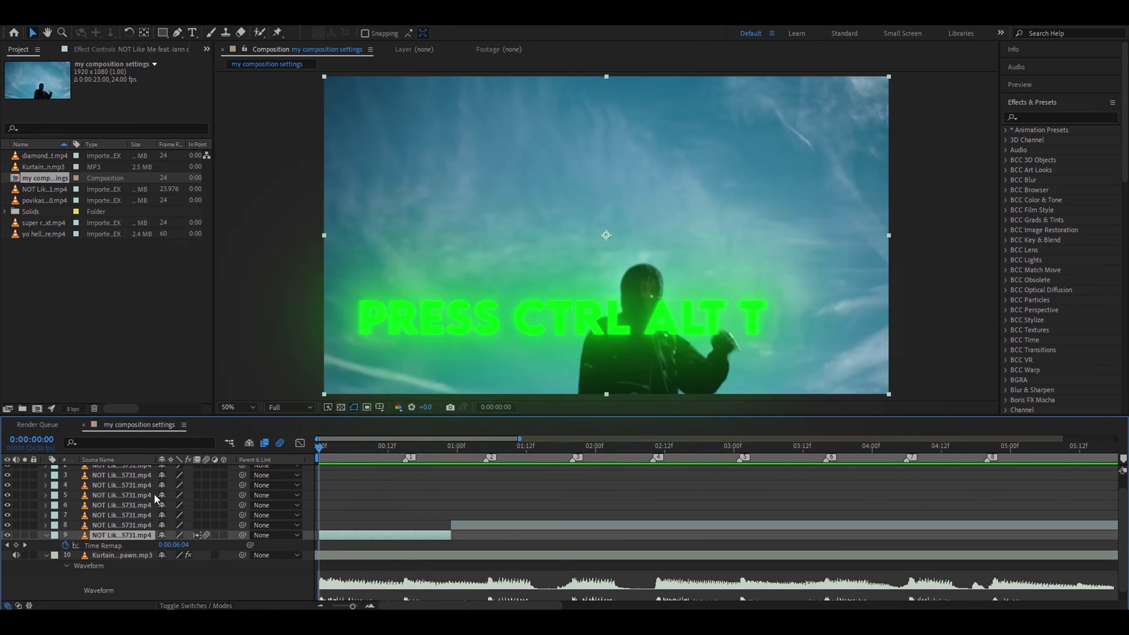
pyautogui.click(107, 547)
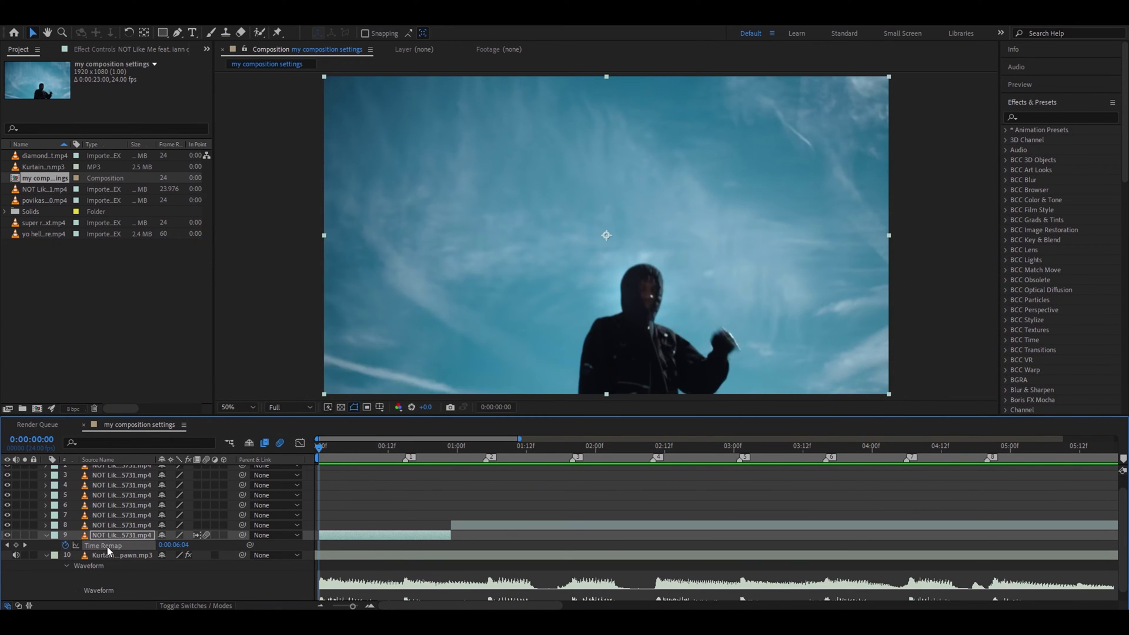
pyautogui.click(17, 549)
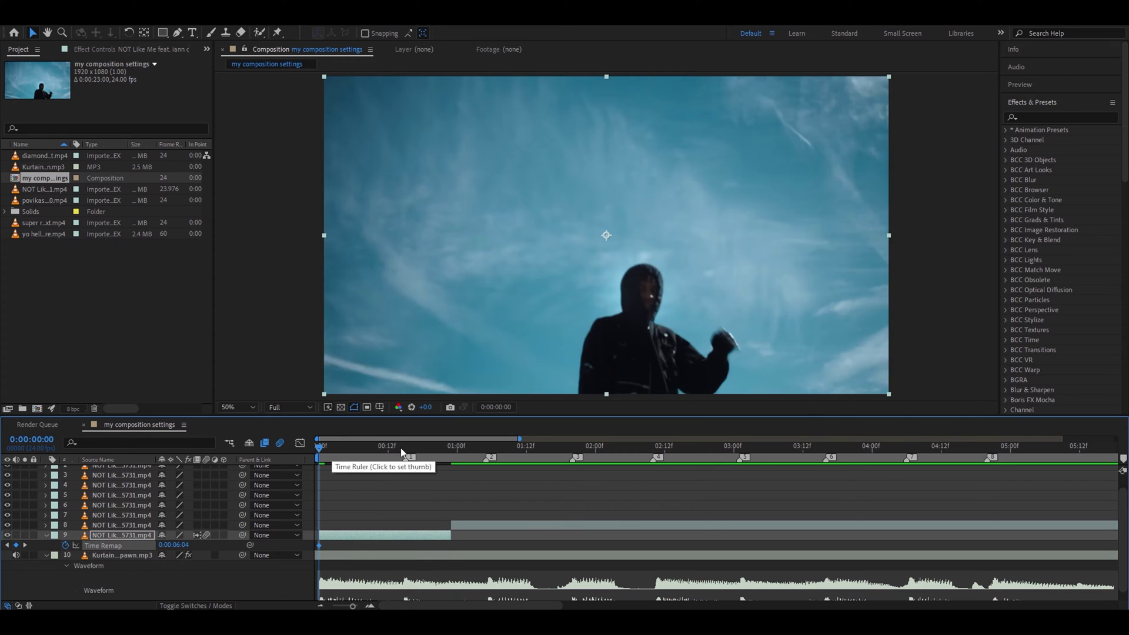
pyautogui.moveTo(320, 445); pyautogui.dragTo(458, 448)
pyautogui.click(17, 545)
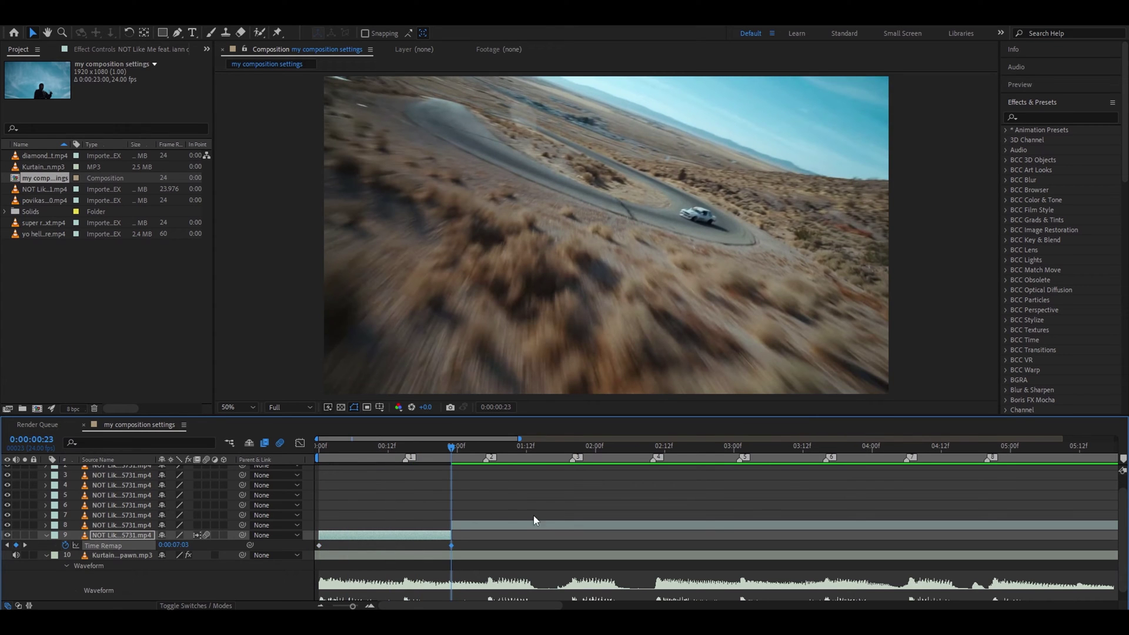
# - Move the clip's end Time Remap keyframe to marker 1 at 0:00:00:15 and trim the layer's end to match
pyautogui.scroll(2, 418, 512)
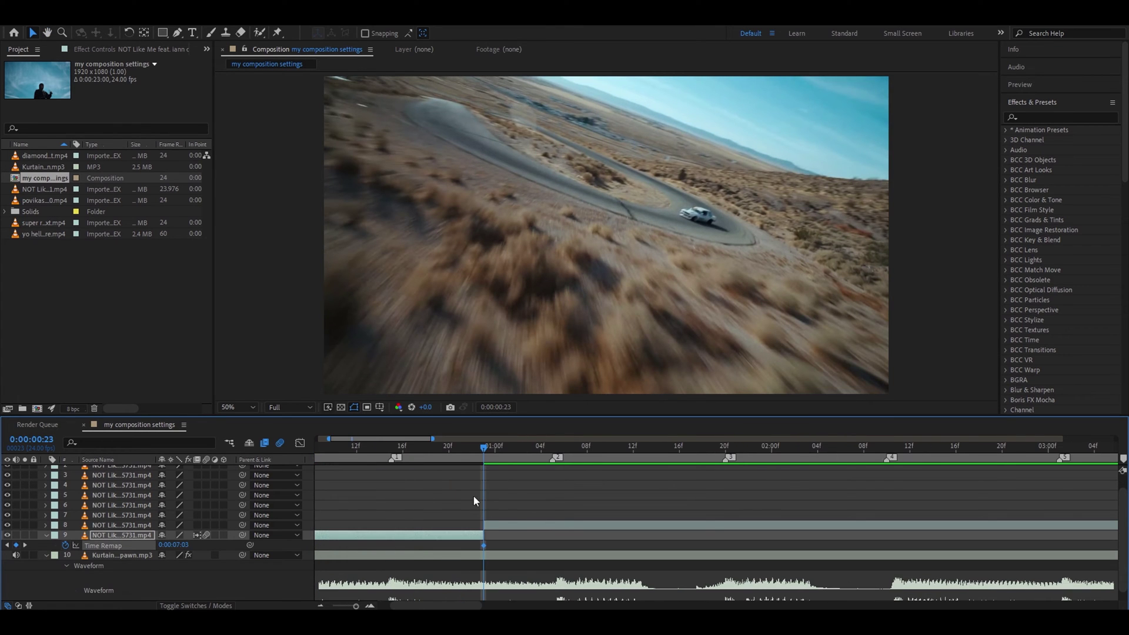
pyautogui.click(471, 449)
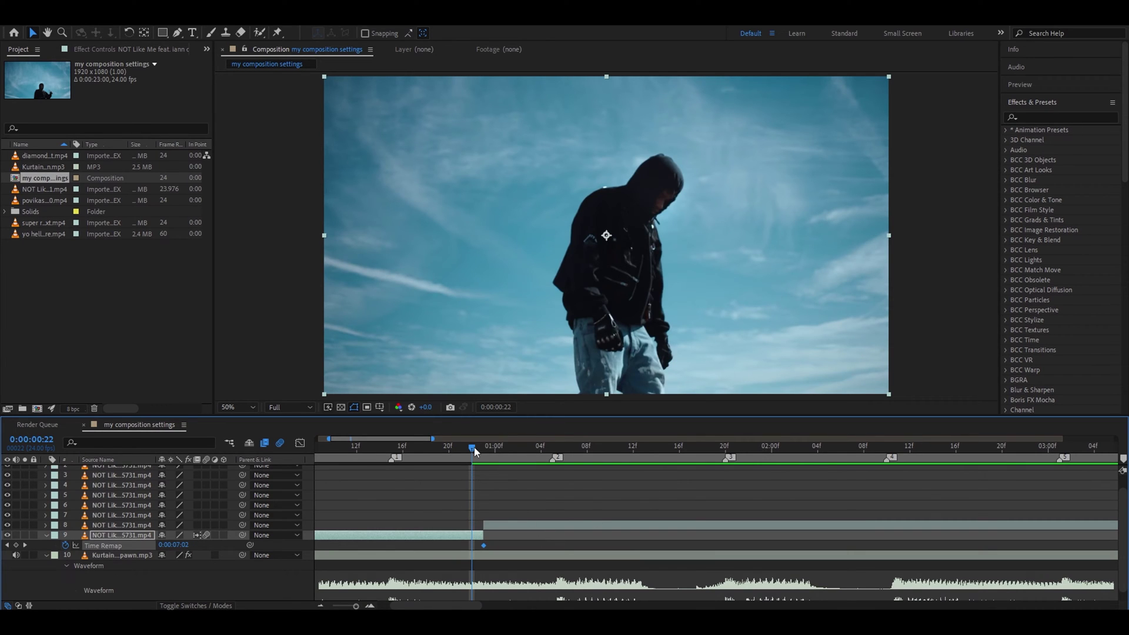
pyautogui.moveTo(472, 449); pyautogui.dragTo(391, 447)
pyautogui.moveTo(483, 545); pyautogui.dragTo(391, 544)
pyautogui.scroll(1, 429, 580)
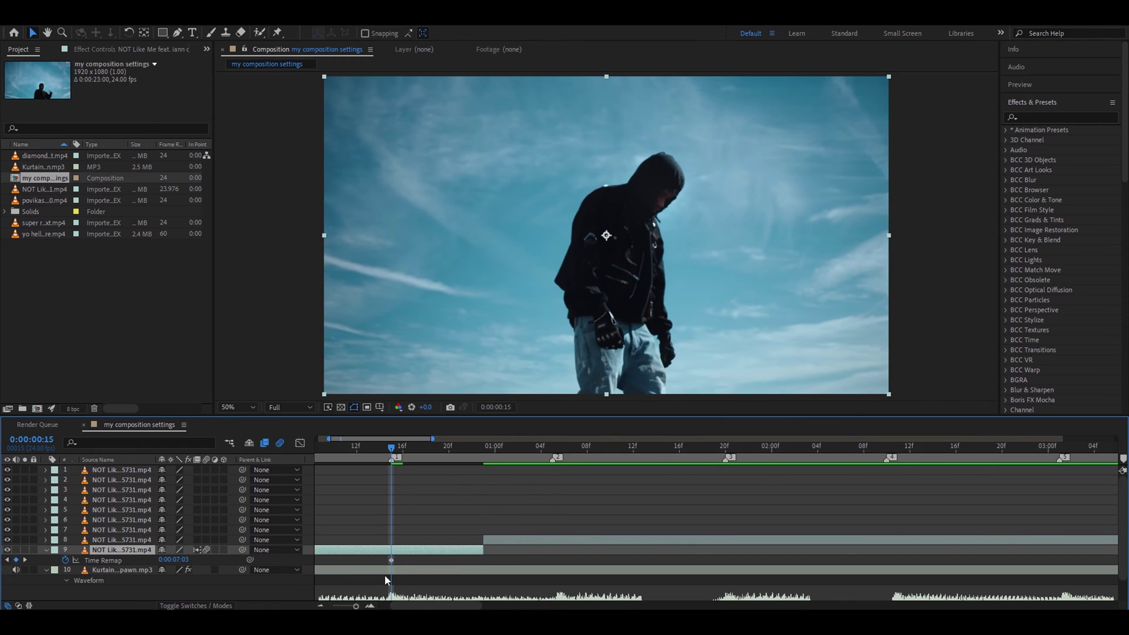
pyautogui.scroll(-2, 411, 576)
pyautogui.moveTo(481, 527); pyautogui.dragTo(391, 526)
# - Select both Time Remap keyframes of the layer 9 clip and apply Easy Ease to them
pyautogui.press('Home')
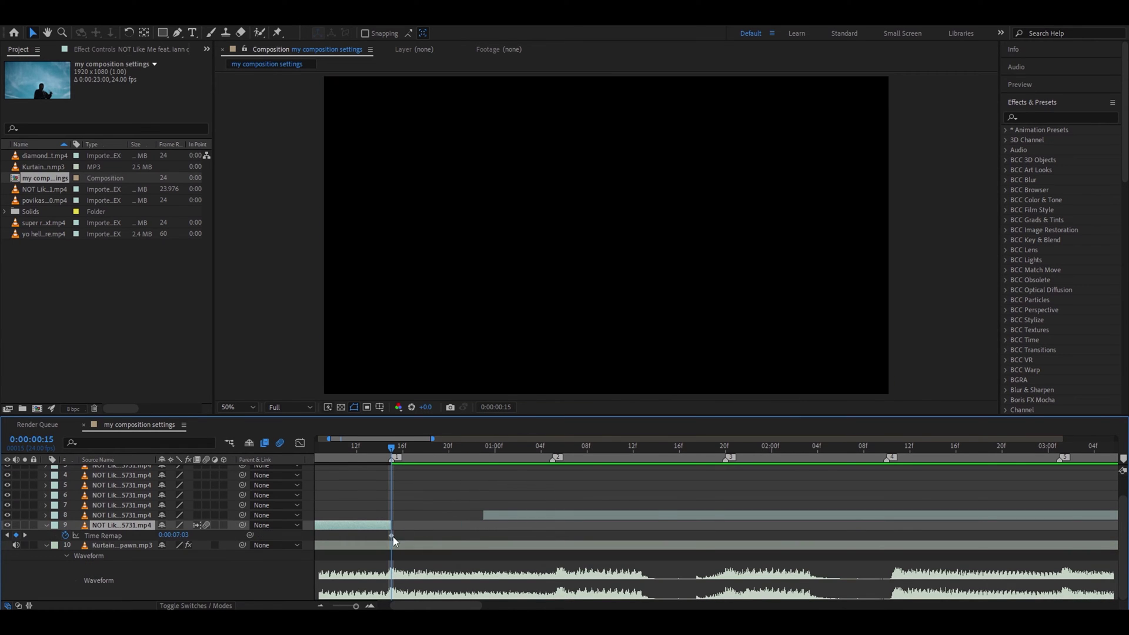
pyautogui.moveTo(510, 531); pyautogui.dragTo(268, 539)
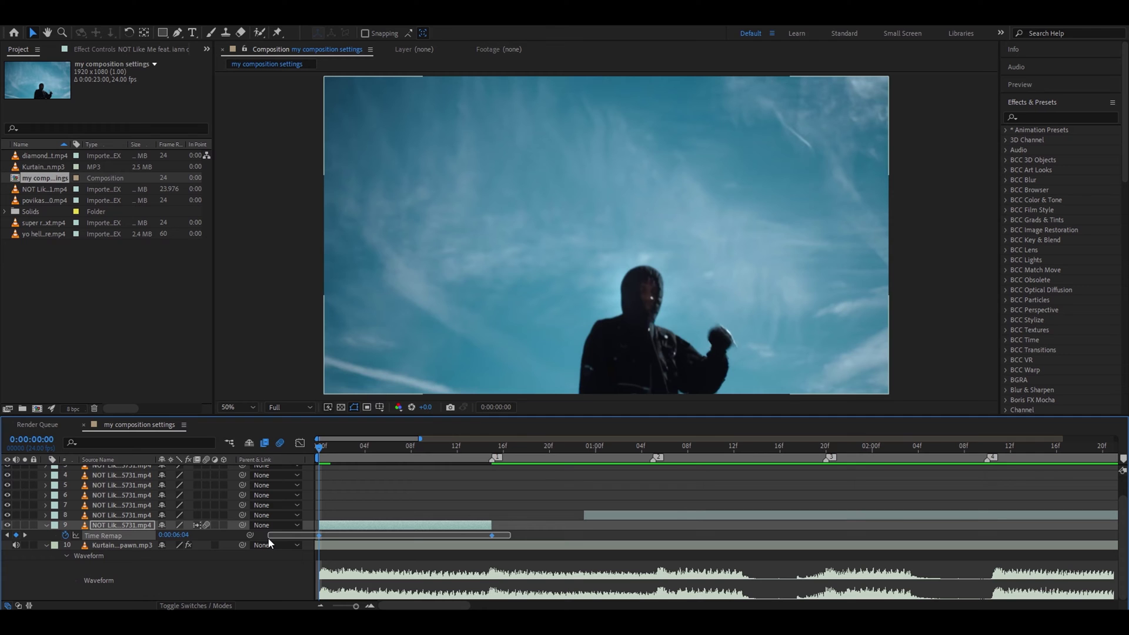
pyautogui.press('F9')
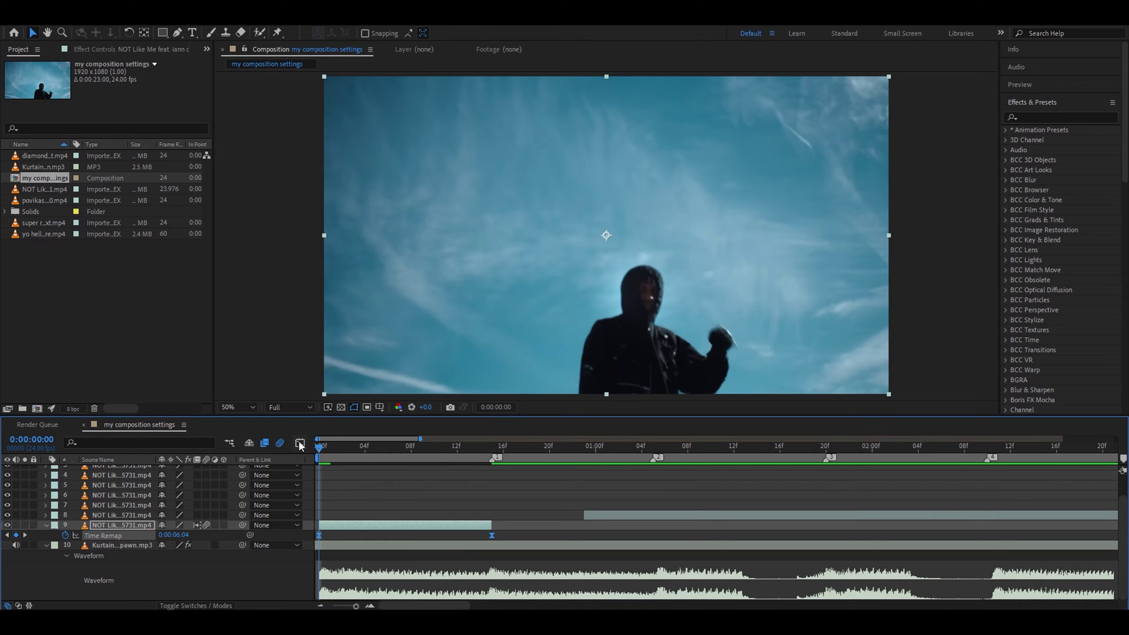
# - Shape the Time Remap curve in the graph editor to rise steeply at the start and flatten towards the end, and preview it
pyautogui.click(299, 443)
pyautogui.scroll(3, 352, 512)
pyautogui.scroll(-2, 353, 513)
pyautogui.click(370, 573)
pyautogui.click(319, 573)
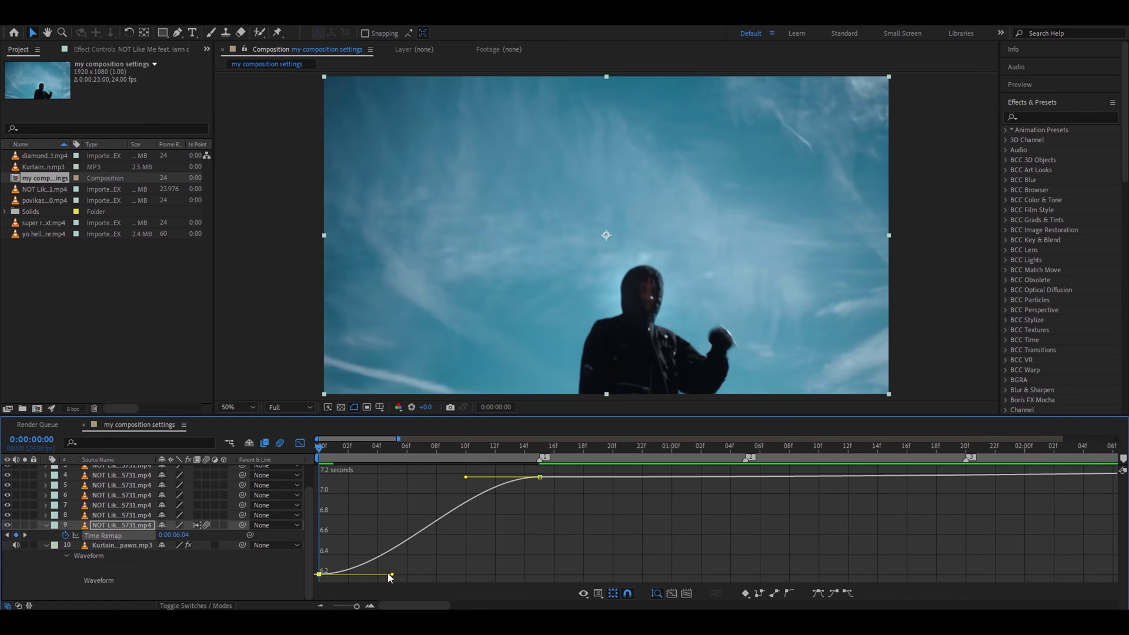
pyautogui.moveTo(388, 577); pyautogui.dragTo(337, 485)
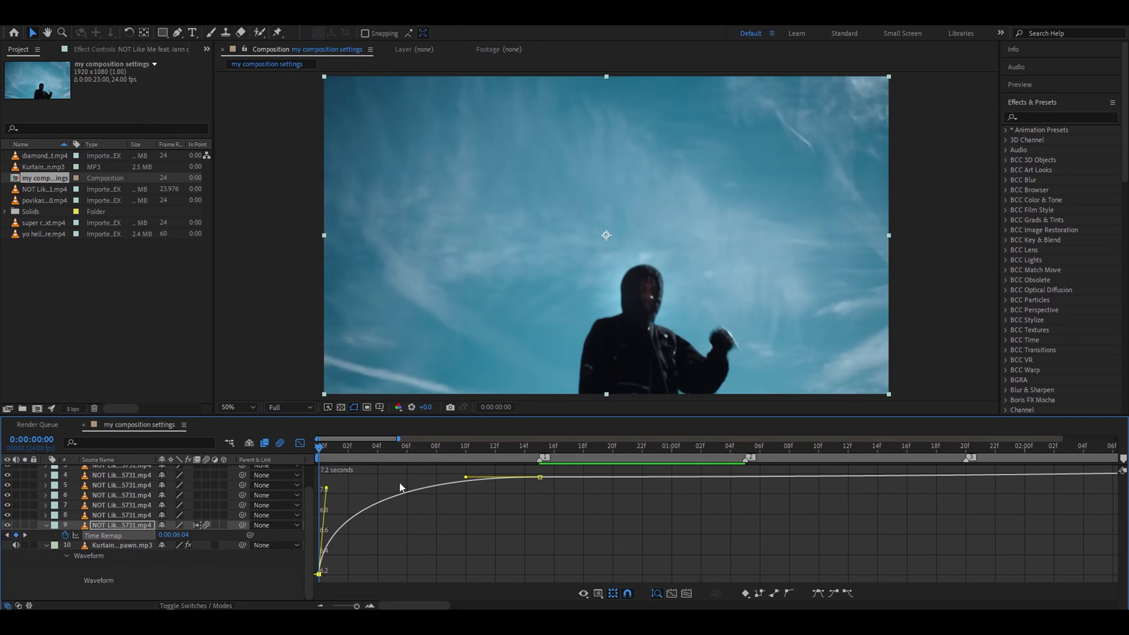
pyautogui.moveTo(467, 478); pyautogui.dragTo(330, 484)
pyautogui.press('space')
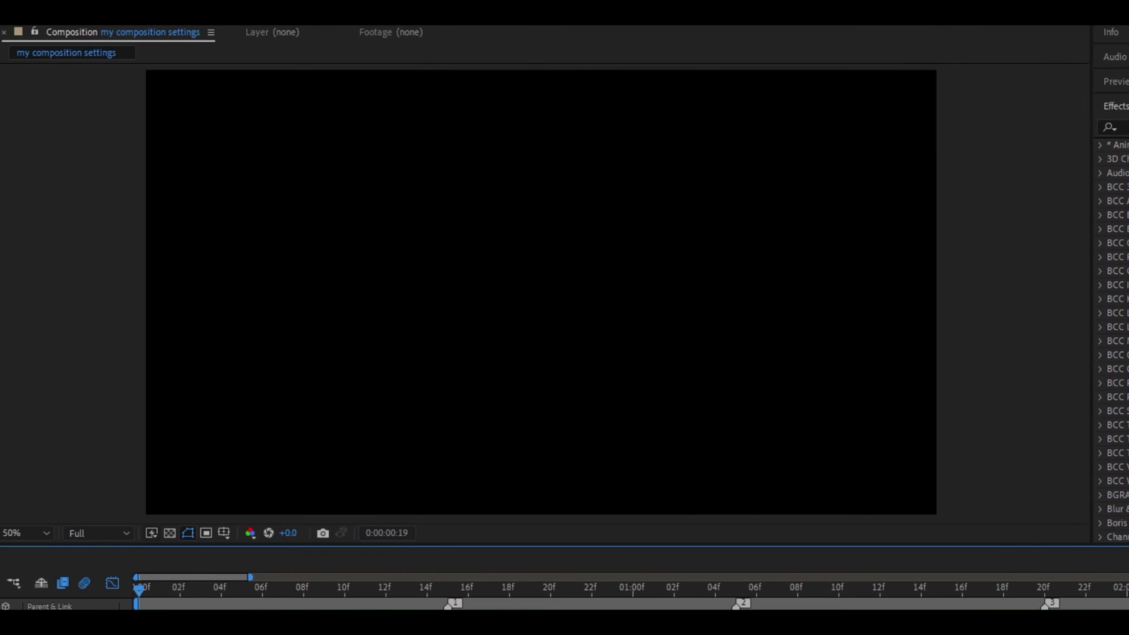
pyautogui.press('space')
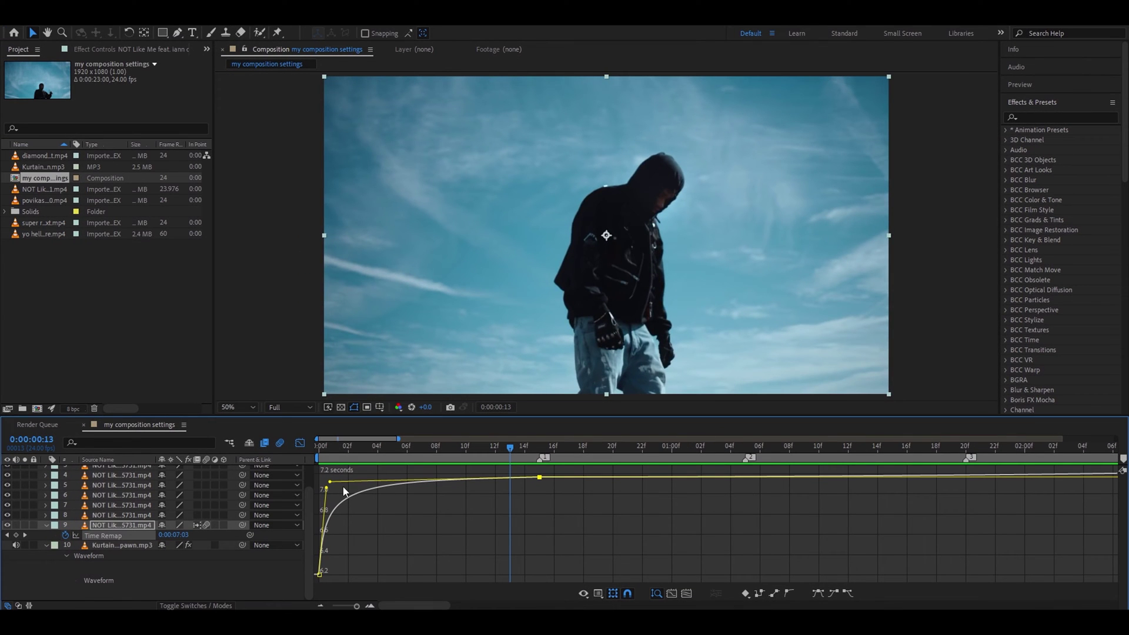
# - Shorten the end keyframe's incoming handle so the Time Remap curve flattens out more gradually around frame 6
pyautogui.click(393, 446)
pyautogui.moveTo(330, 481)
pyautogui.mouseDown()
pyautogui.moveTo(355, 487)
pyautogui.moveTo(346, 490)
pyautogui.moveTo(345, 464)
pyautogui.moveTo(338, 475)
pyautogui.mouseUp()
pyautogui.moveTo(394, 449)
pyautogui.mouseDown()
pyautogui.moveTo(405, 450)
pyautogui.moveTo(392, 450)
pyautogui.mouseUp()
pyautogui.moveTo(339, 477); pyautogui.dragTo(405, 488)
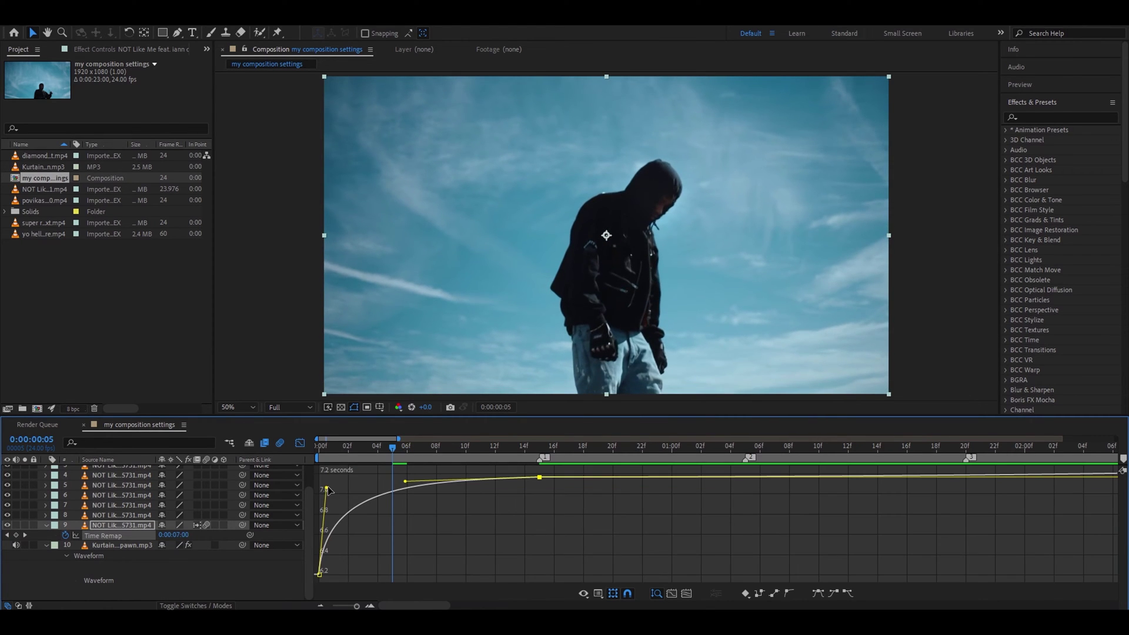
# - Reshape the Time Remap curve so it is steep near both keyframes and slow through the middle
pyautogui.moveTo(327, 488); pyautogui.dragTo(539, 565)
pyautogui.moveTo(405, 480); pyautogui.dragTo(321, 485)
pyautogui.moveTo(392, 450); pyautogui.dragTo(362, 466)
pyautogui.moveTo(539, 564); pyautogui.dragTo(330, 485)
pyautogui.moveTo(358, 450); pyautogui.dragTo(535, 533)
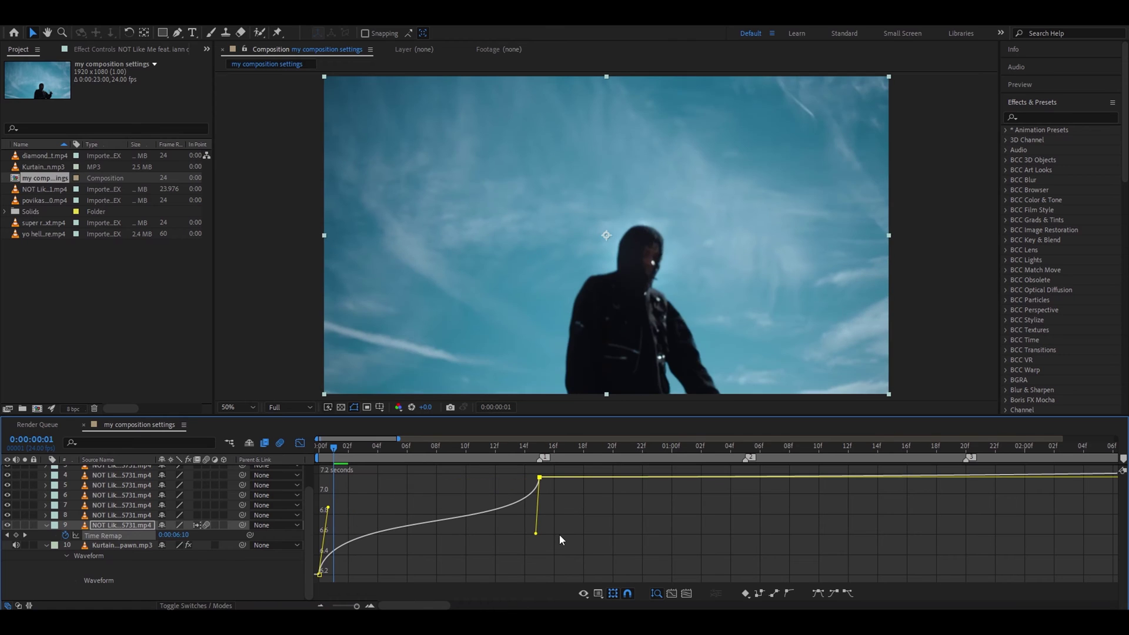
pyautogui.moveTo(327, 506); pyautogui.dragTo(328, 510)
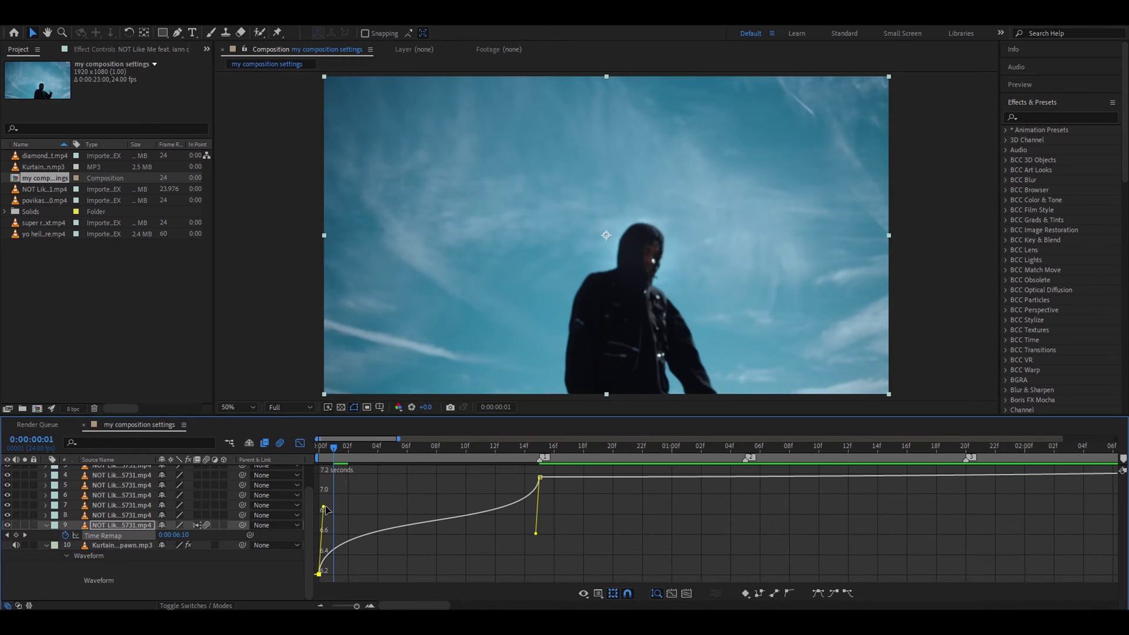
# - Add a middle Time Remap keyframe at 0:00:00:08 and adjust its outgoing curve towards the end keyframe
pyautogui.moveTo(334, 448); pyautogui.dragTo(435, 446)
pyautogui.click(300, 442)
pyautogui.click(16, 535)
pyautogui.click(301, 443)
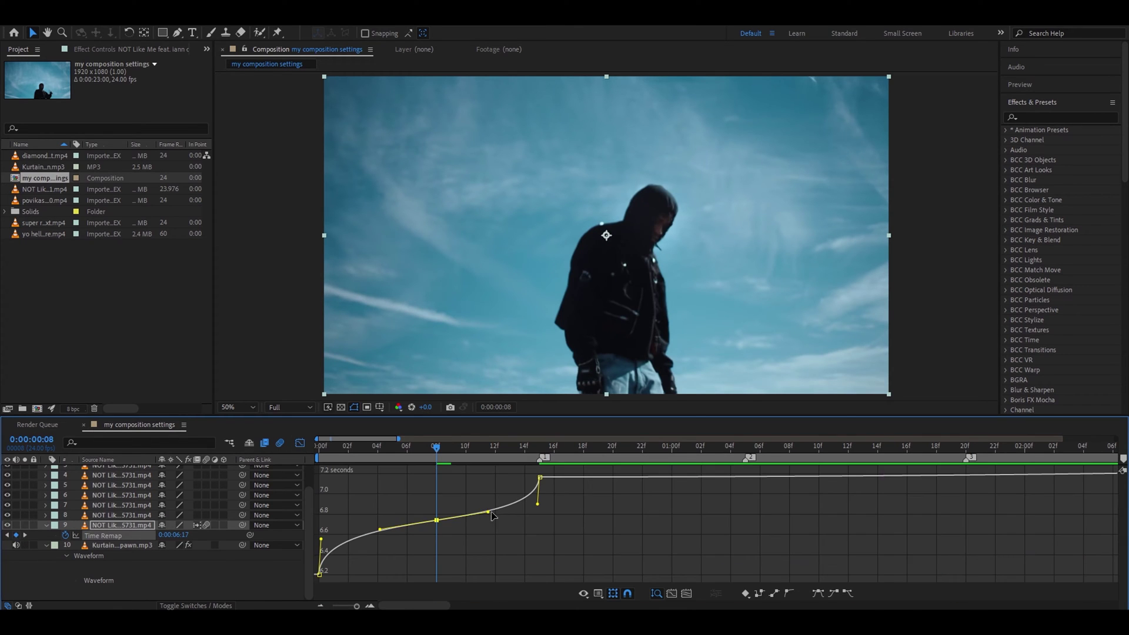
pyautogui.moveTo(487, 513); pyautogui.dragTo(518, 487)
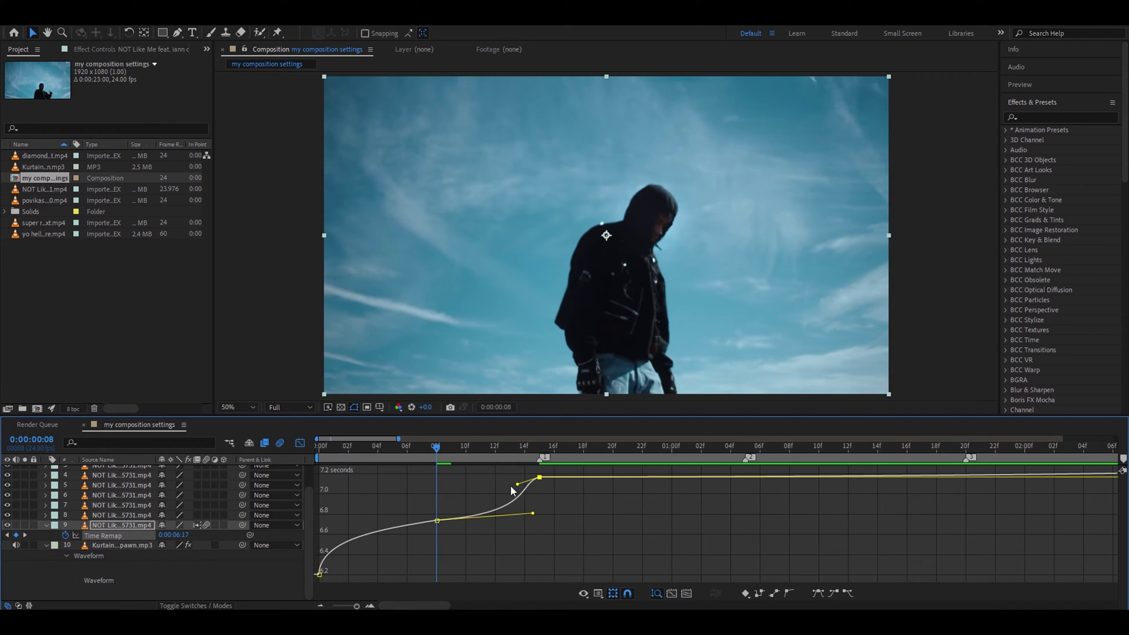
pyautogui.click(437, 520)
pyautogui.moveTo(438, 448)
pyautogui.mouseDown()
pyautogui.moveTo(515, 447)
pyautogui.moveTo(364, 447)
pyautogui.moveTo(436, 447)
pyautogui.mouseUp()
# - Delete the middle Time Remap keyframe at 0:00:00:08 and show the end keyframe's curve in the graph editor
pyautogui.hotkey('shift', 'F3')
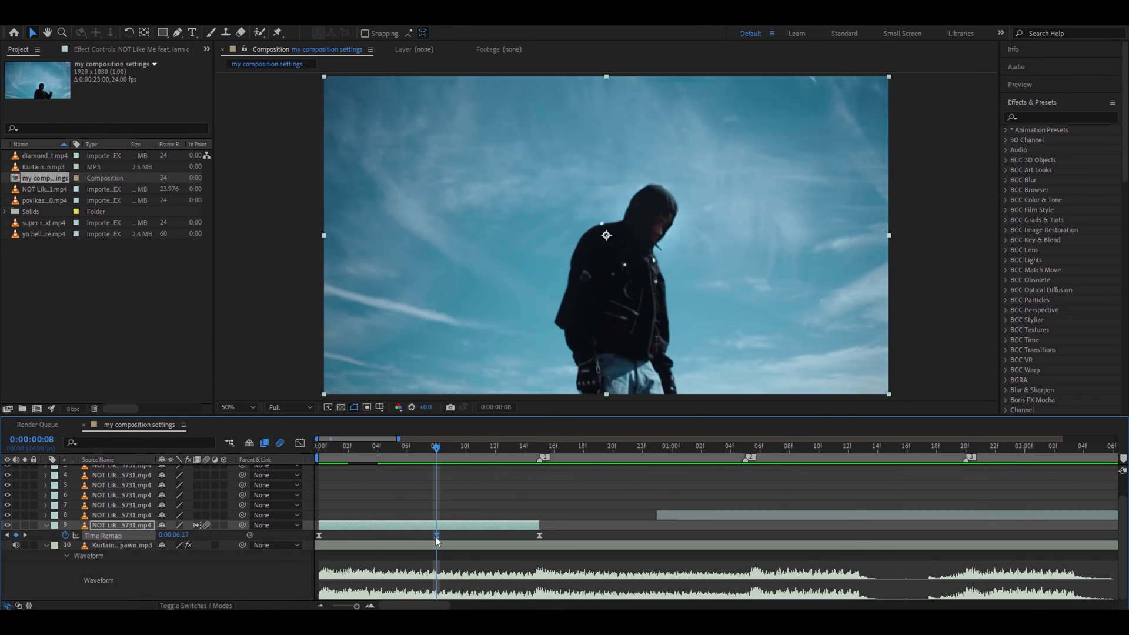
pyautogui.press('Delete')
pyautogui.click(538, 535)
pyautogui.click(299, 442)
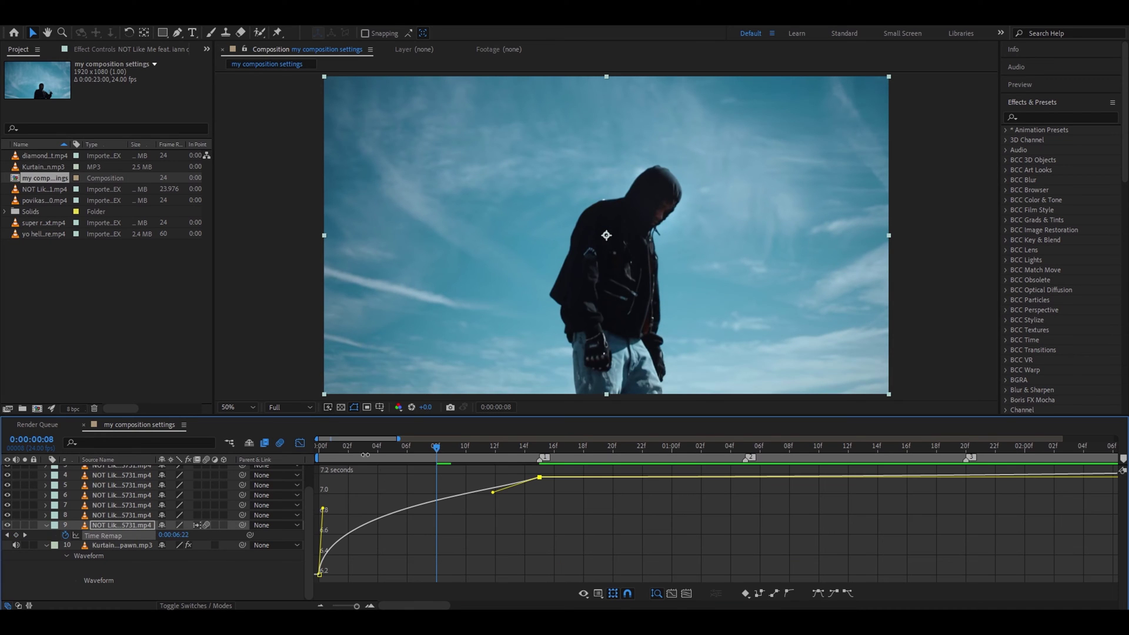
# - Reshape layer 9's Time Remap curve to be steep at both keyframes and slower through the middle, and scrub through the result
pyautogui.moveTo(323, 509); pyautogui.dragTo(322, 493)
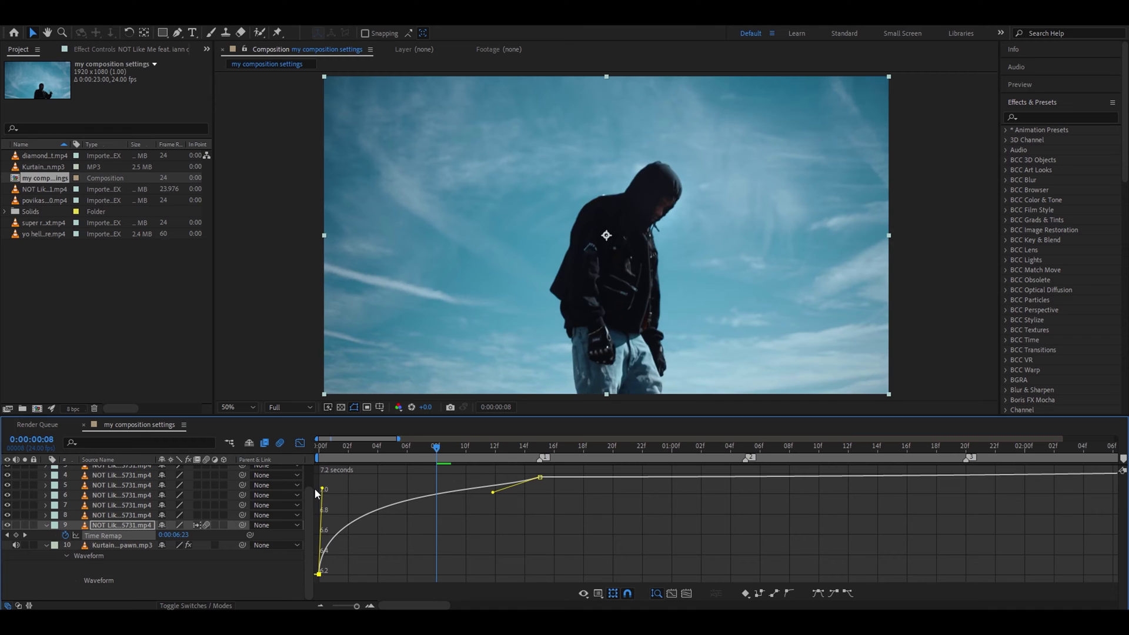
pyautogui.moveTo(493, 491); pyautogui.dragTo(517, 516)
pyautogui.click(411, 455)
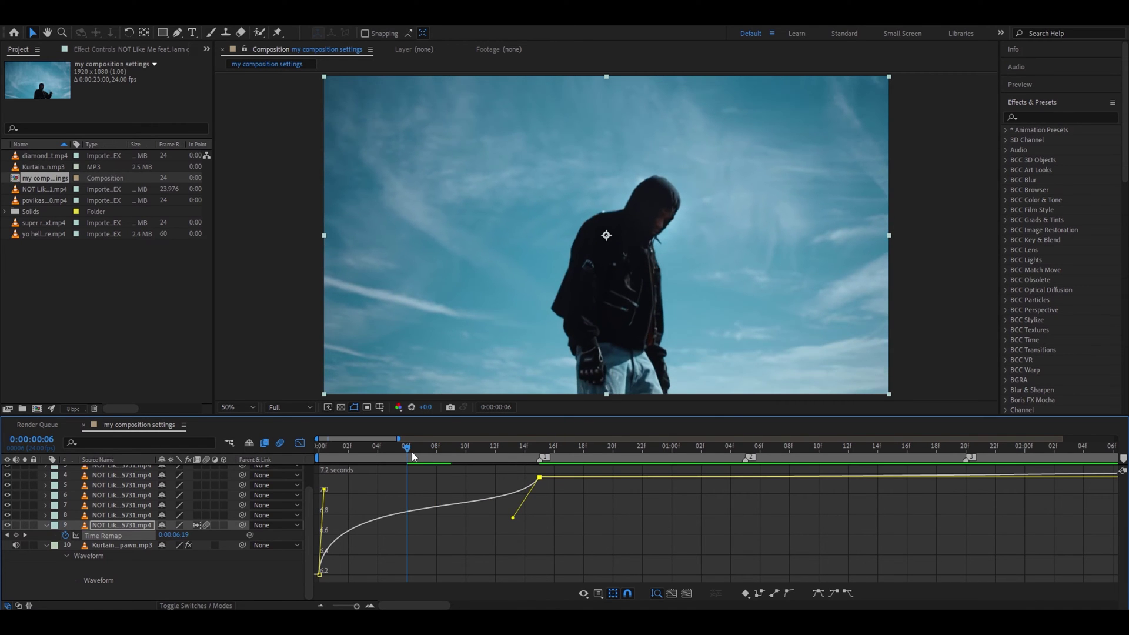
pyautogui.moveTo(406, 453); pyautogui.dragTo(305, 454)
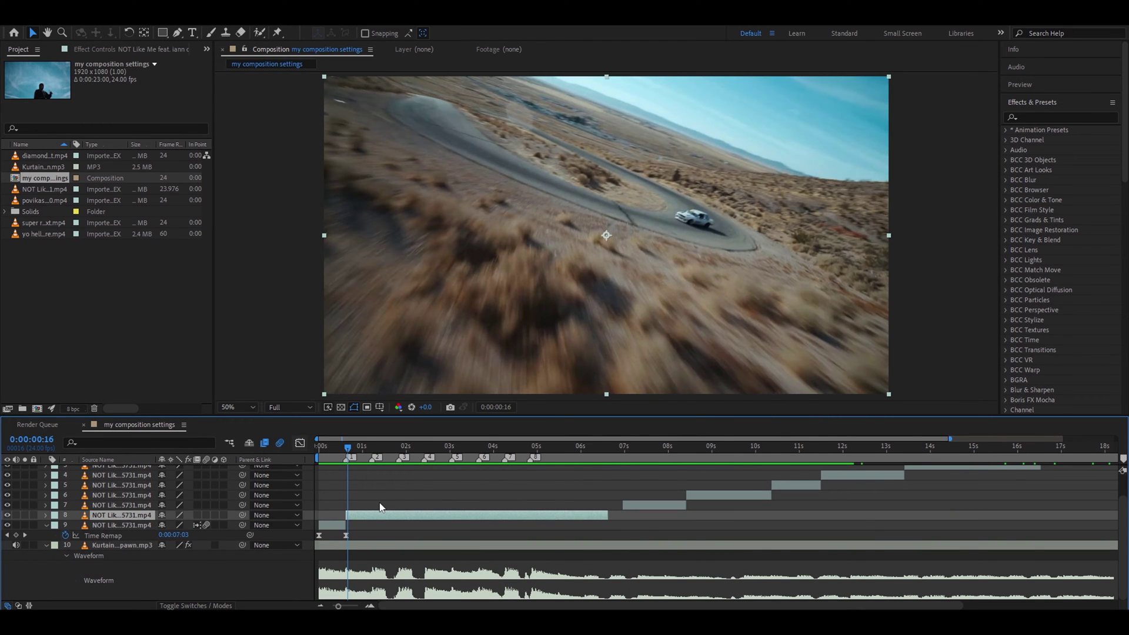
# - Enable time remapping on layer 8 with keyframes at its start, 0:00:00:15, and its end, 0:00:06:14
pyautogui.moveTo(345, 446)
pyautogui.mouseDown()
pyautogui.moveTo(592, 452)
pyautogui.moveTo(345, 462)
pyautogui.mouseUp()
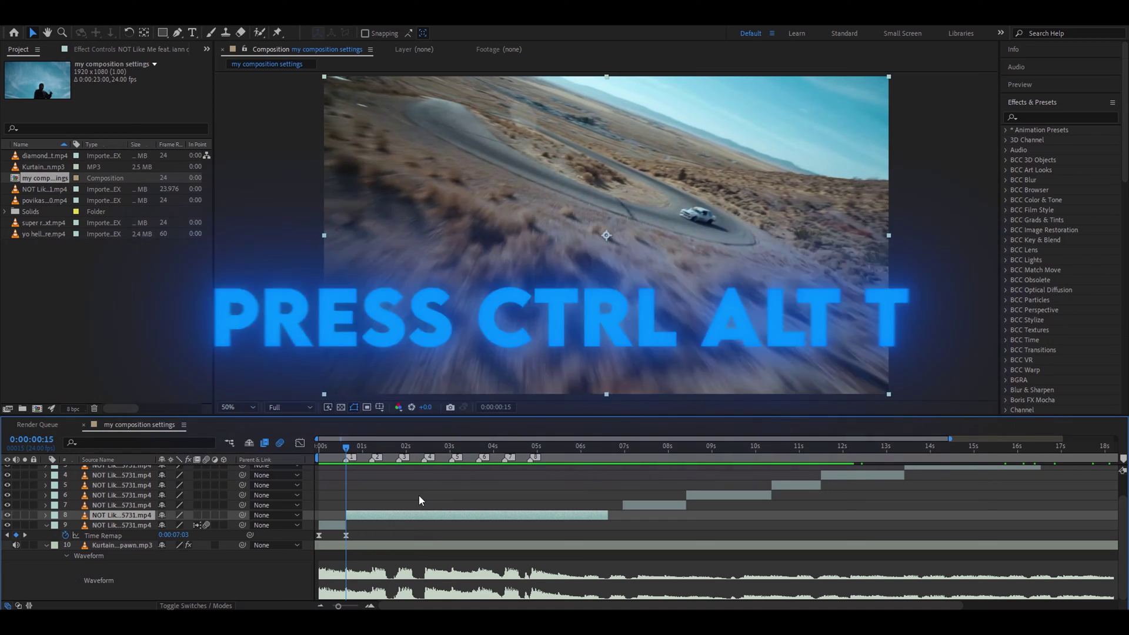
pyautogui.hotkey('ctrl', 'alt', 't')
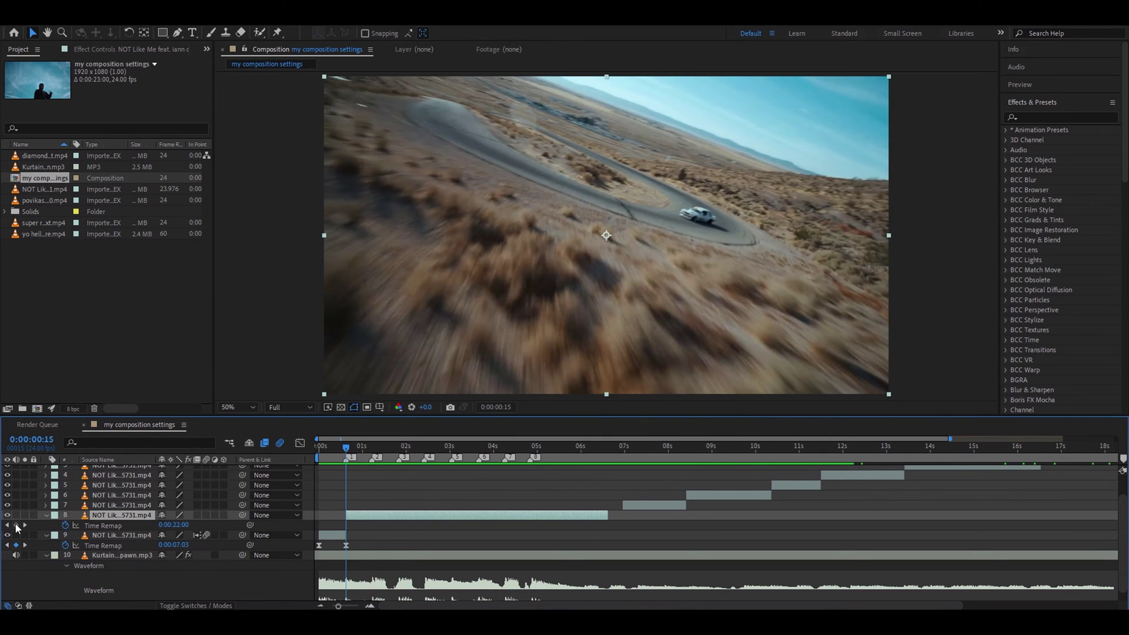
pyautogui.click(16, 525)
pyautogui.moveTo(345, 447); pyautogui.dragTo(605, 469)
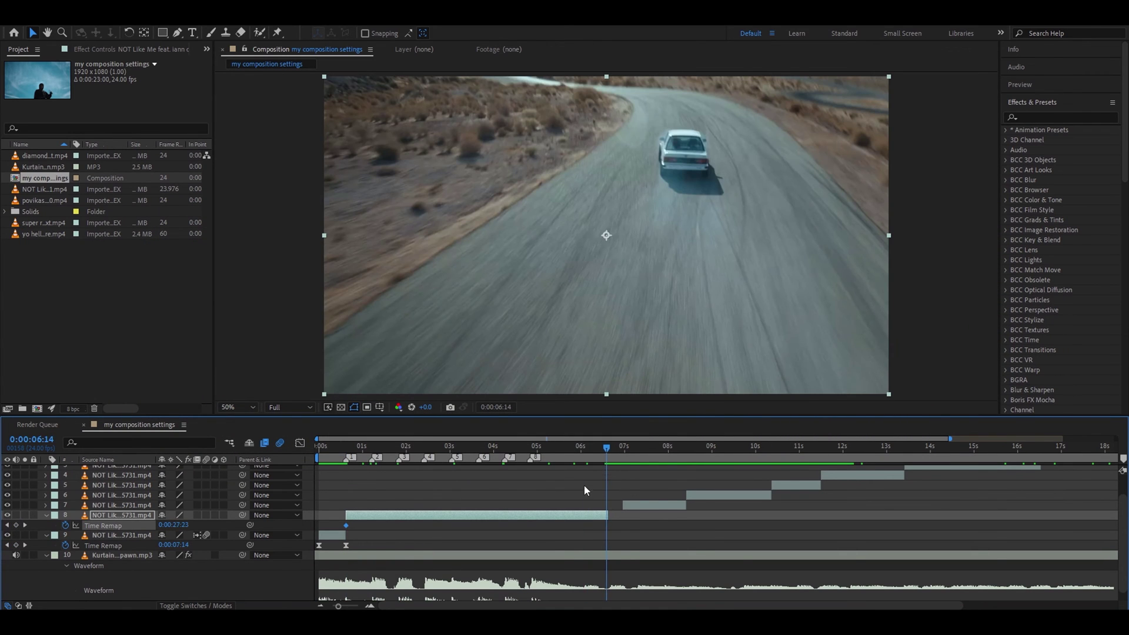
pyautogui.scroll(3, 586, 487)
pyautogui.click(16, 525)
pyautogui.scroll(-3, 446, 470)
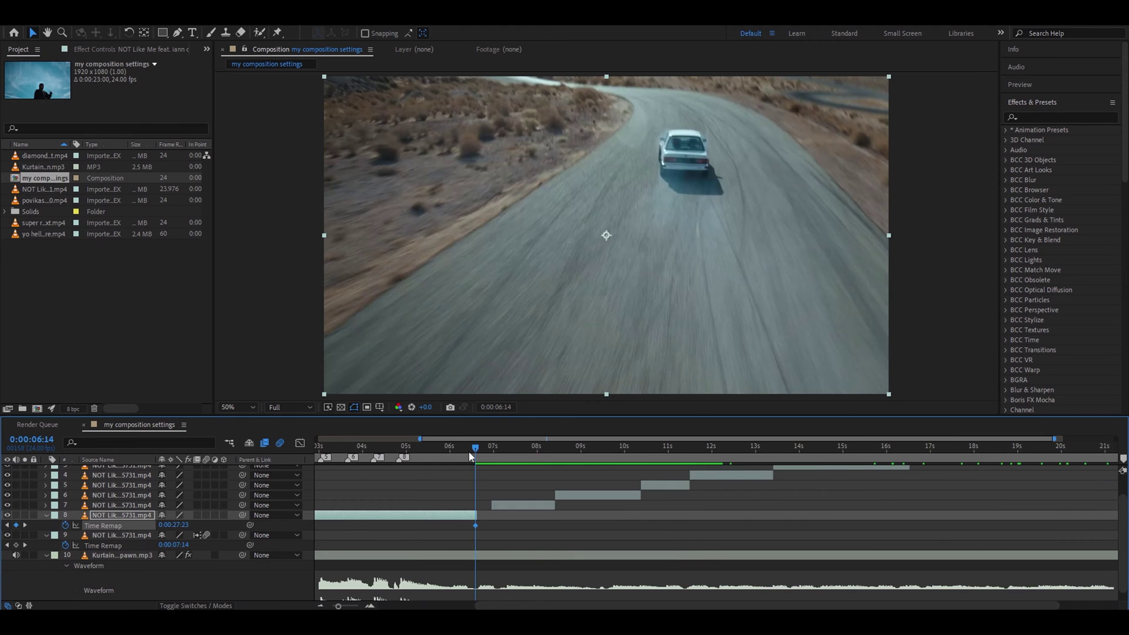
# - Move layer 8's end Time Remap keyframe to beat marker 2 at 0:00:01:05 and trim the clip's end to it
pyautogui.hscroll(-4, 447, 464)
pyautogui.click(368, 448)
pyautogui.moveTo(607, 524); pyautogui.dragTo(370, 525)
pyautogui.moveTo(609, 515); pyautogui.dragTo(358, 514)
# - Apply Easy Ease to both Time Remap keyframes of layer 8
pyautogui.scroll(4, 364, 511)
pyautogui.scroll(-1, 428, 508)
pyautogui.moveTo(435, 447); pyautogui.dragTo(550, 470)
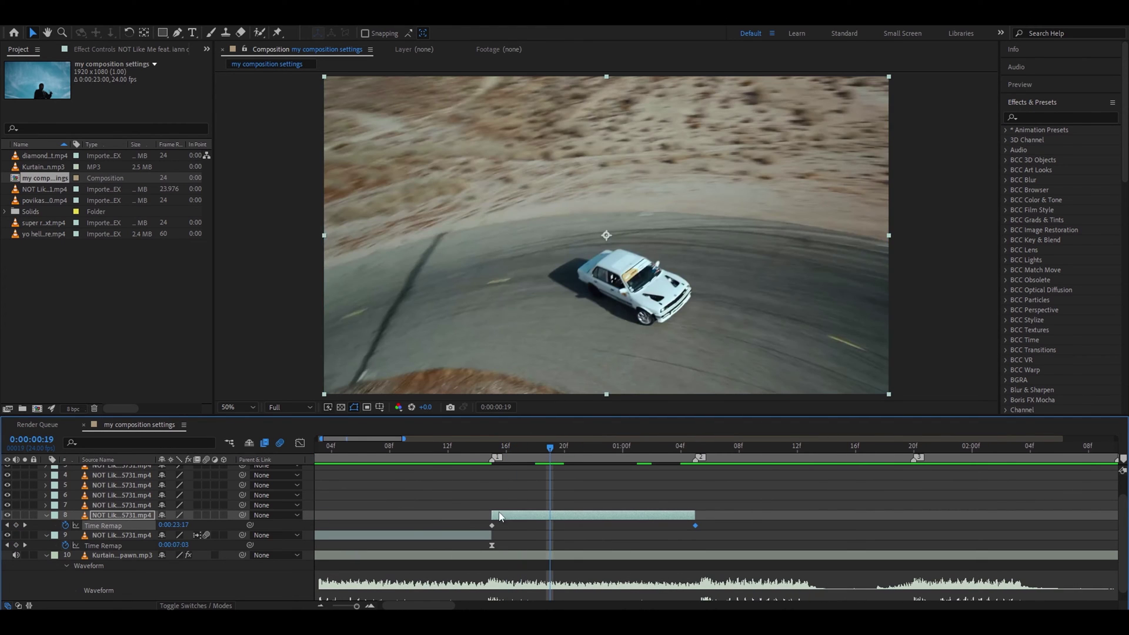
pyautogui.moveTo(475, 525); pyautogui.dragTo(742, 530)
pyautogui.press('F9')
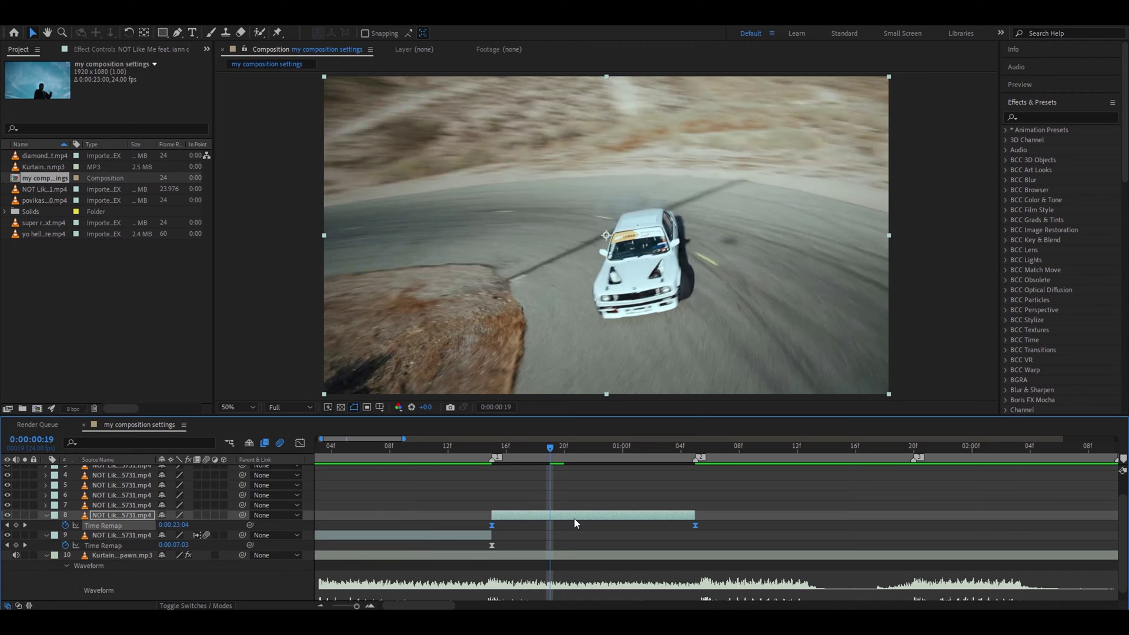
# - Enable motion blur and Pixel Motion frame blending for layer 8
pyautogui.click(204, 515)
pyautogui.click(196, 515)
pyautogui.click(197, 515)
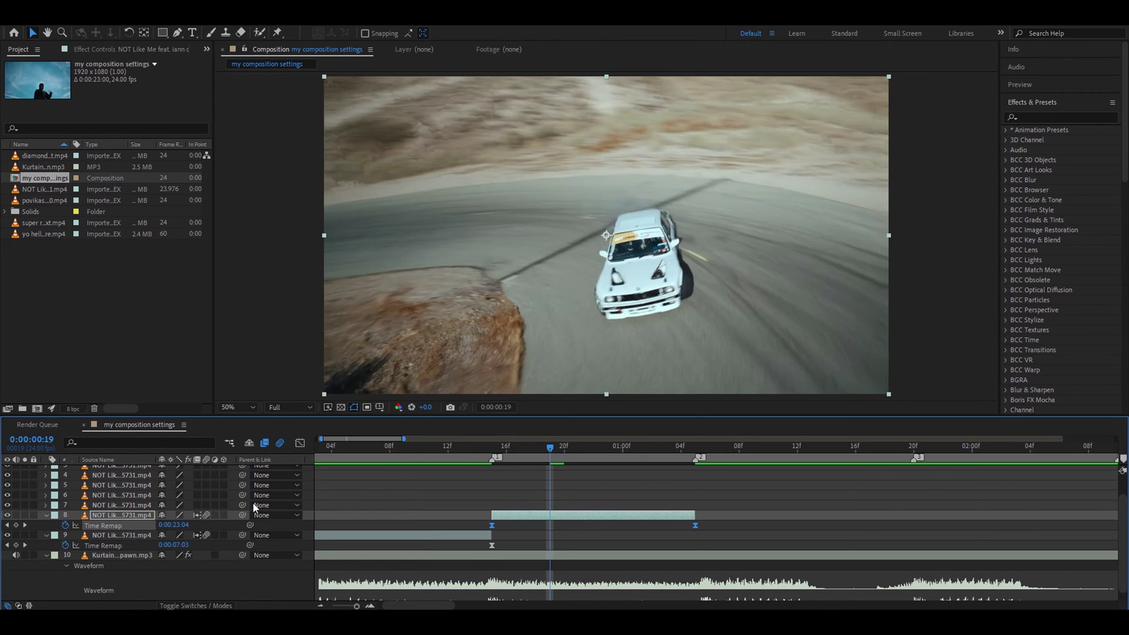
# - Add a middle Time Remap keyframe at 0:00:00:22 on layer 8 and show its curve in the graph editor
pyautogui.moveTo(579, 446); pyautogui.dragTo(589, 447)
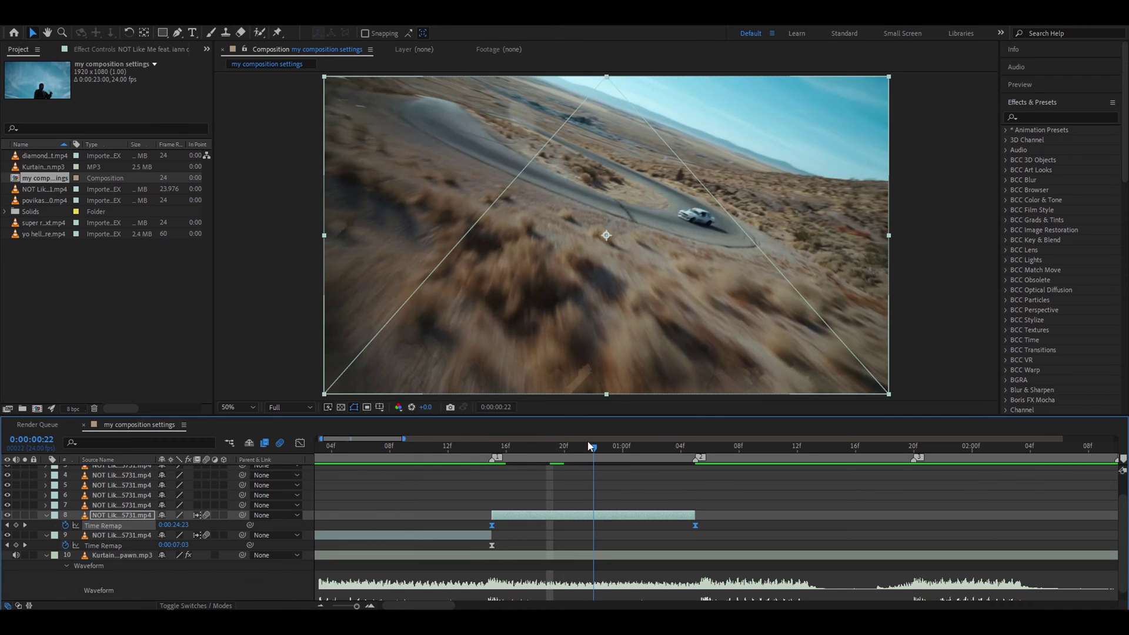
pyautogui.click(588, 517)
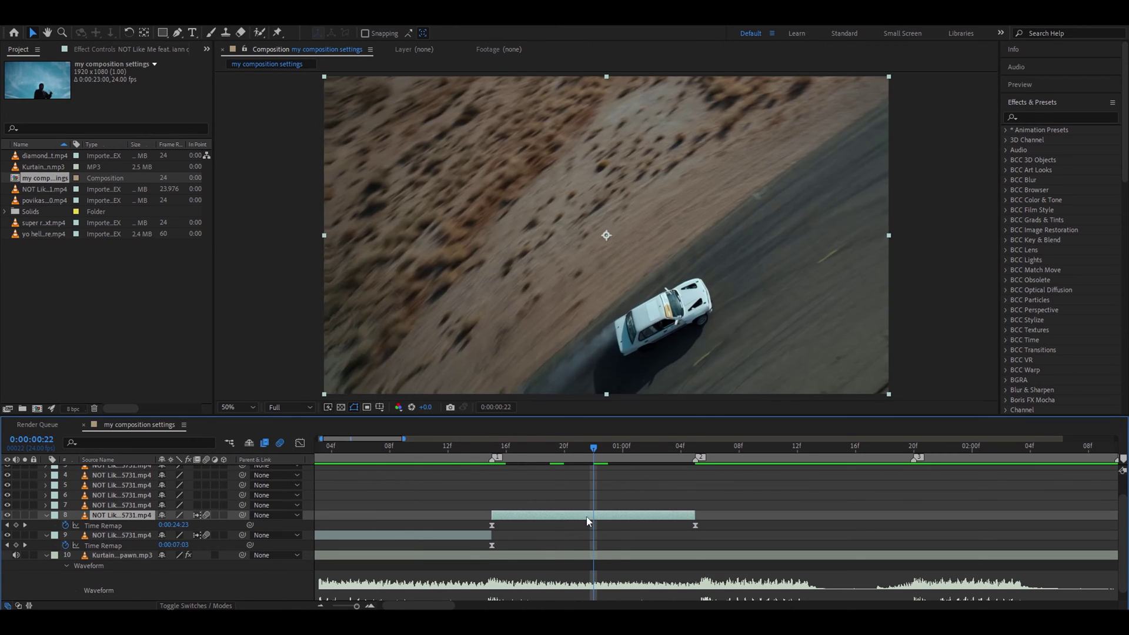
pyautogui.click(16, 525)
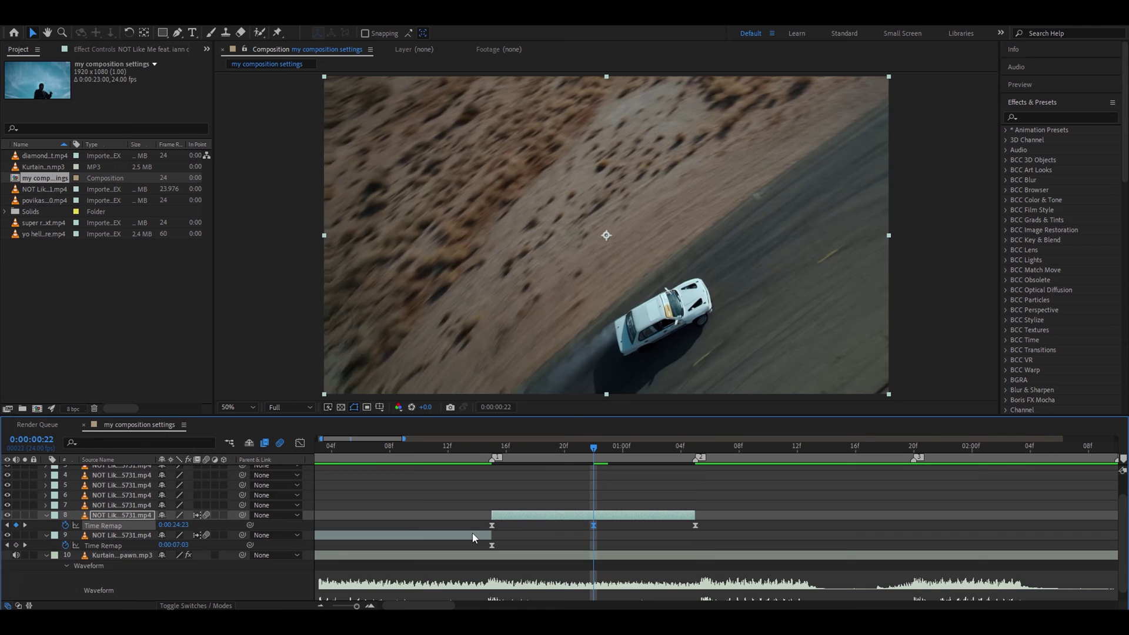
pyautogui.click(299, 443)
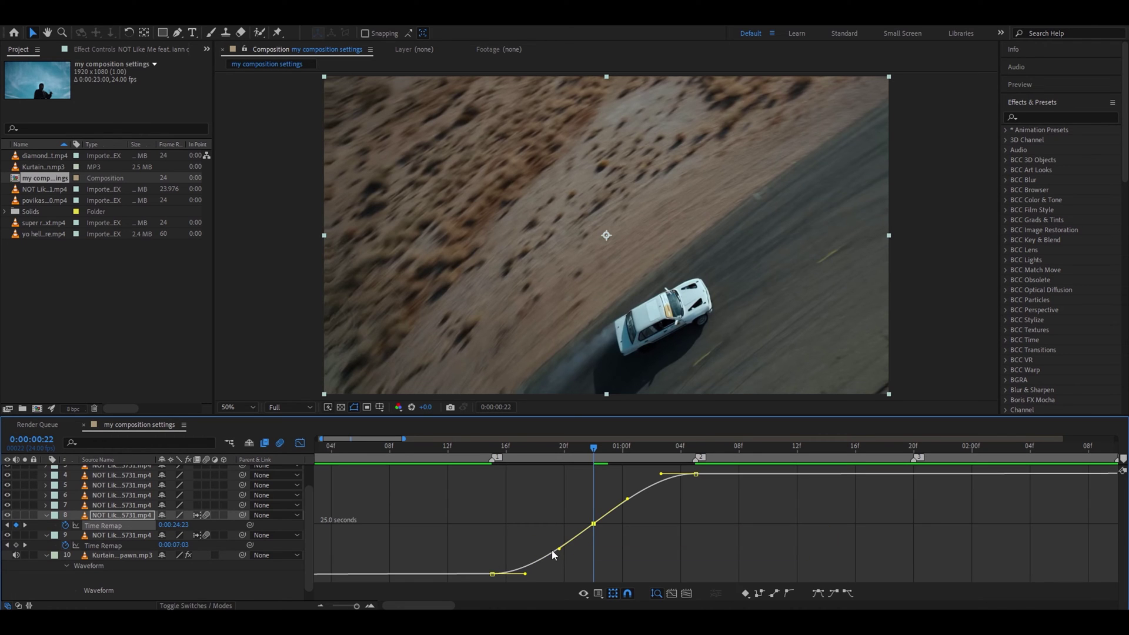
# - Reshape layer 8's Time Remap curve to rise steeply after the start, flatten around the middle keyframe and steepen towards the end
pyautogui.press('=')
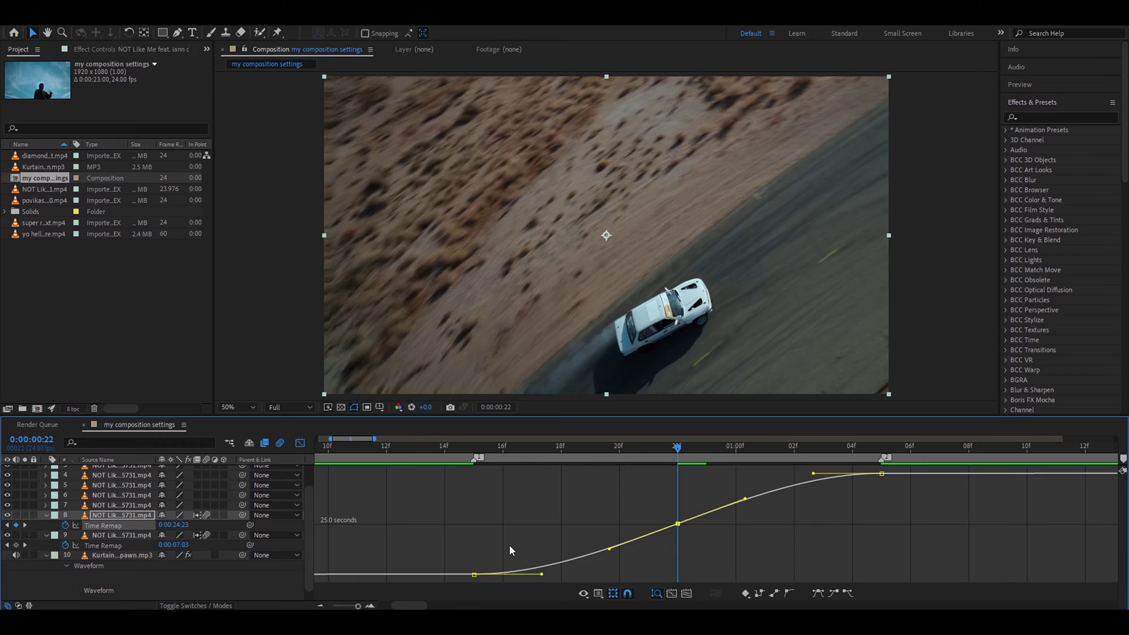
pyautogui.moveTo(536, 573); pyautogui.dragTo(480, 533)
pyautogui.moveTo(609, 549); pyautogui.dragTo(481, 538)
pyautogui.moveTo(744, 498); pyautogui.dragTo(838, 512)
pyautogui.moveTo(657, 456); pyautogui.dragTo(532, 459)
pyautogui.moveTo(814, 474); pyautogui.dragTo(845, 480)
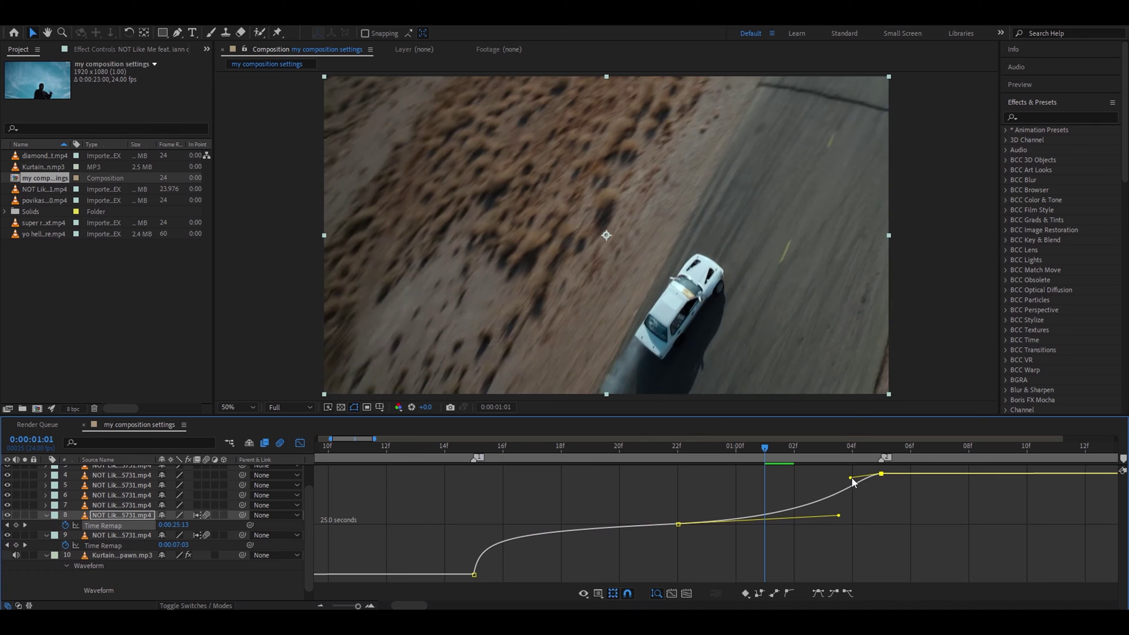
# - Close the graph editor and play the edit from layer 8's start at 0:00:00:15
pyautogui.click(303, 442)
pyautogui.moveTo(531, 448); pyautogui.dragTo(474, 449)
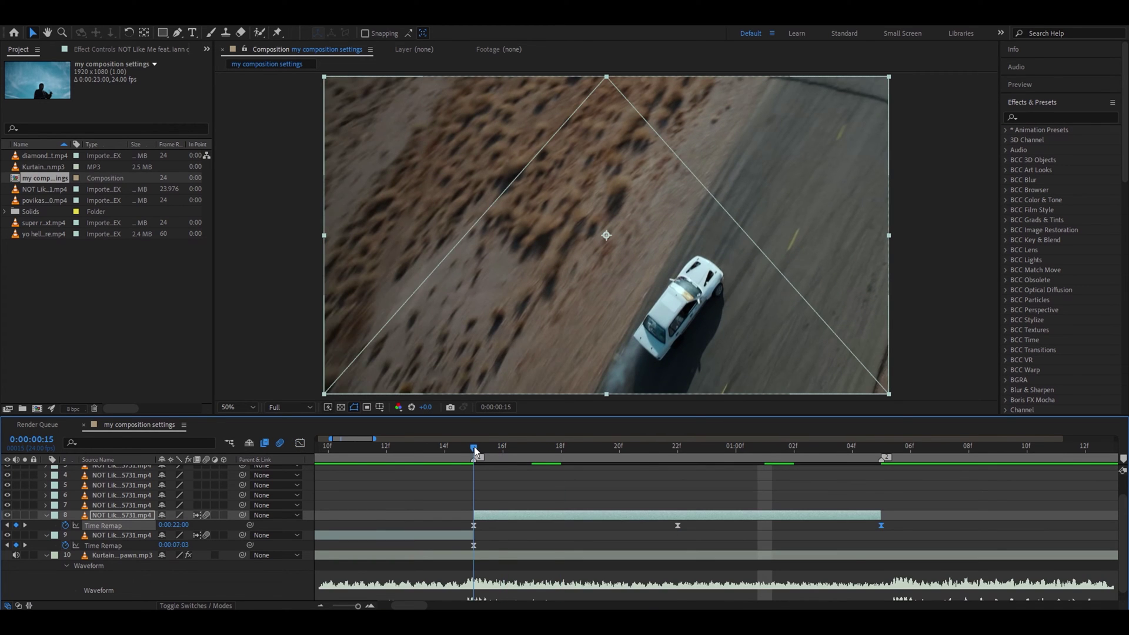
pyautogui.scroll(-4, 439, 480)
pyautogui.scroll(-3, 428, 483)
pyautogui.press('space')
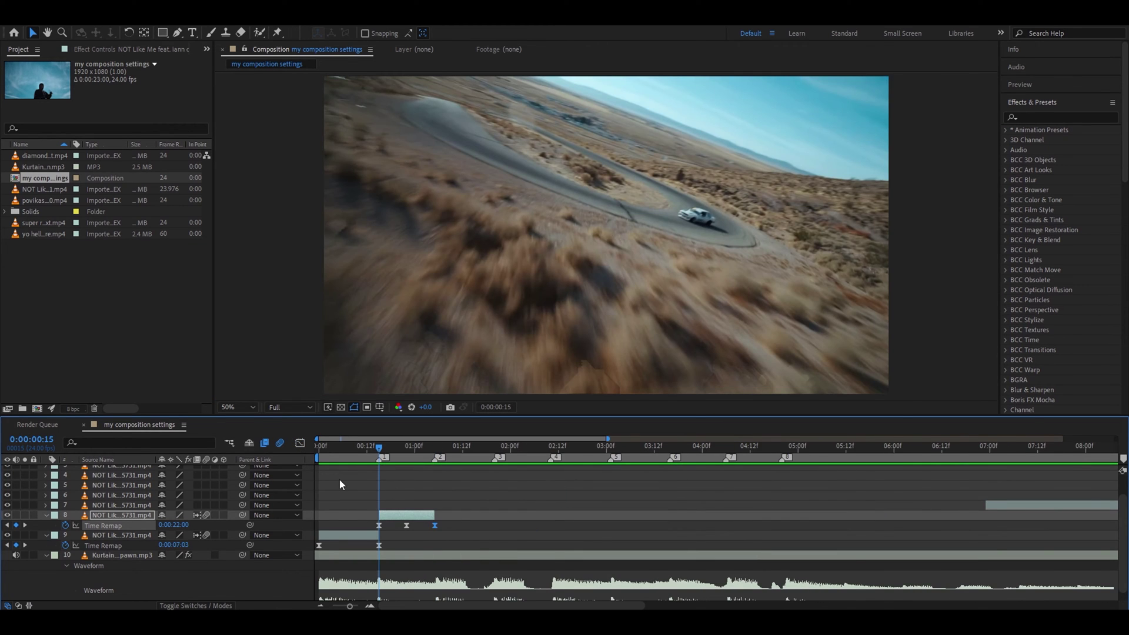
# - Move the layer 7 clip so it starts at beat marker 2, at 0:00:01:05
pyautogui.click(439, 457)
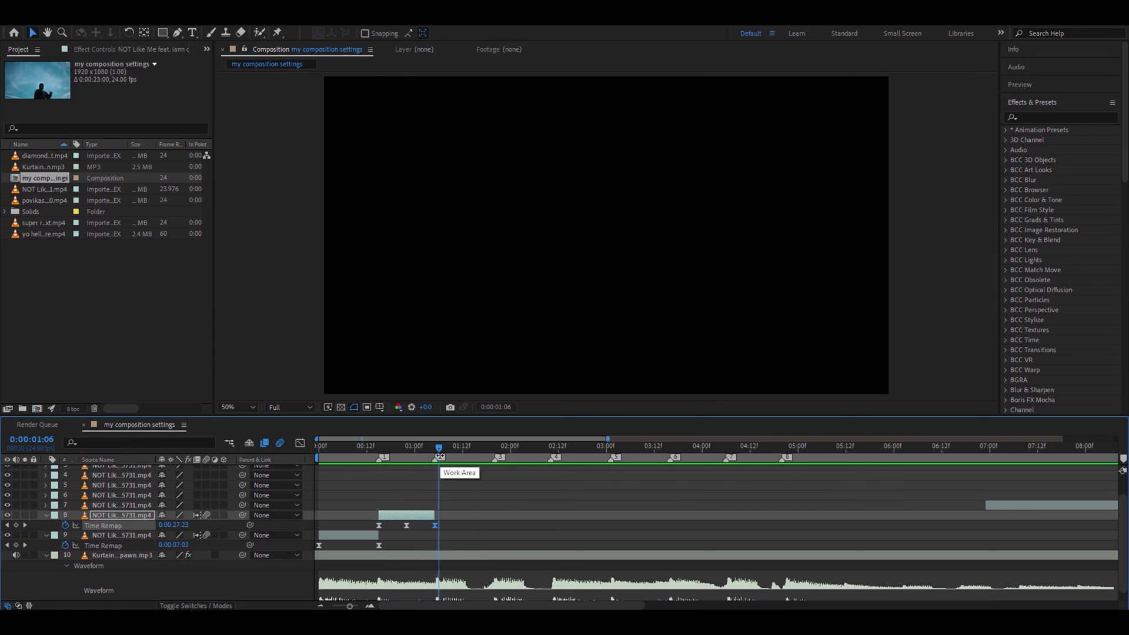
pyautogui.moveTo(1008, 504); pyautogui.dragTo(451, 514)
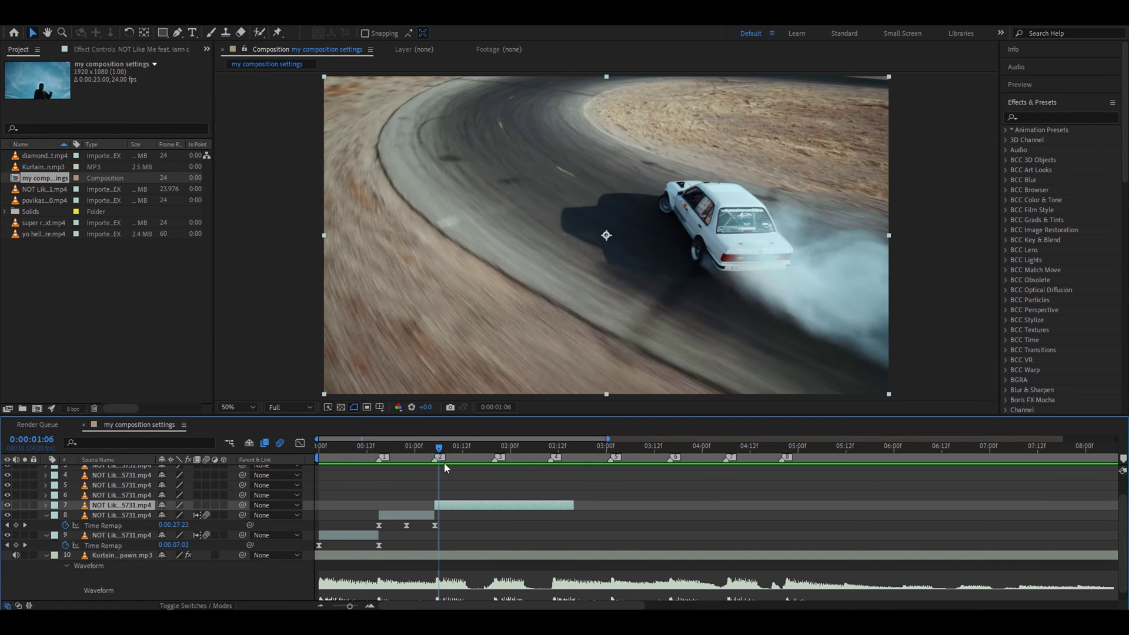
pyautogui.click(435, 451)
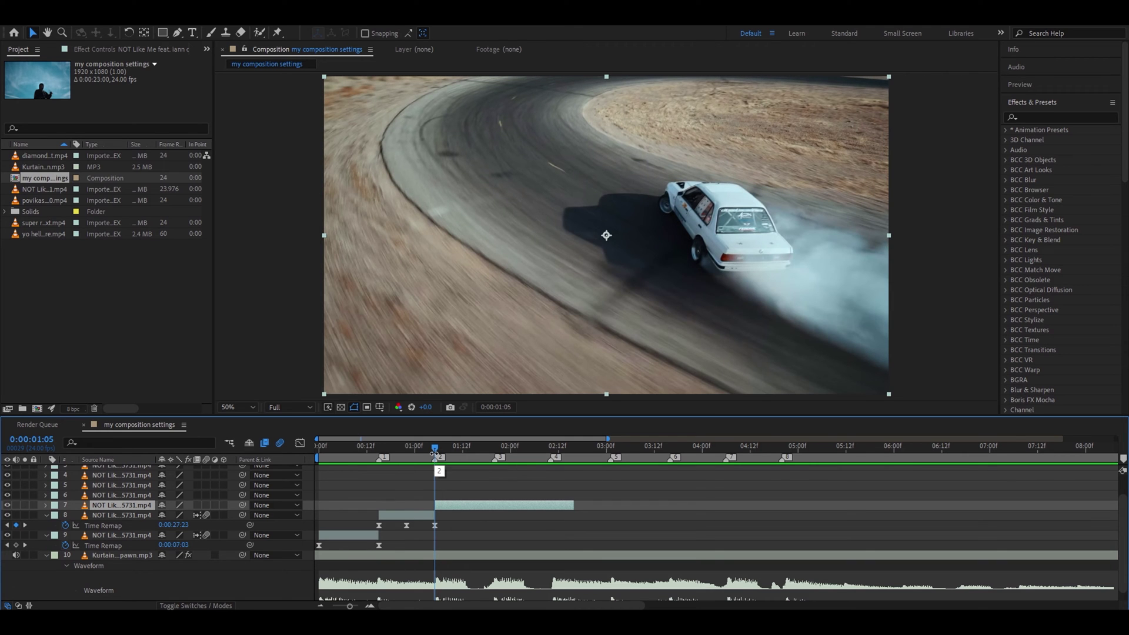
# - Enable time remapping on layer 7 with keyframes at its start, 0:00:01:05, and its end, 0:00:02:15
pyautogui.hotkey('ctrl', 'alt', 't')
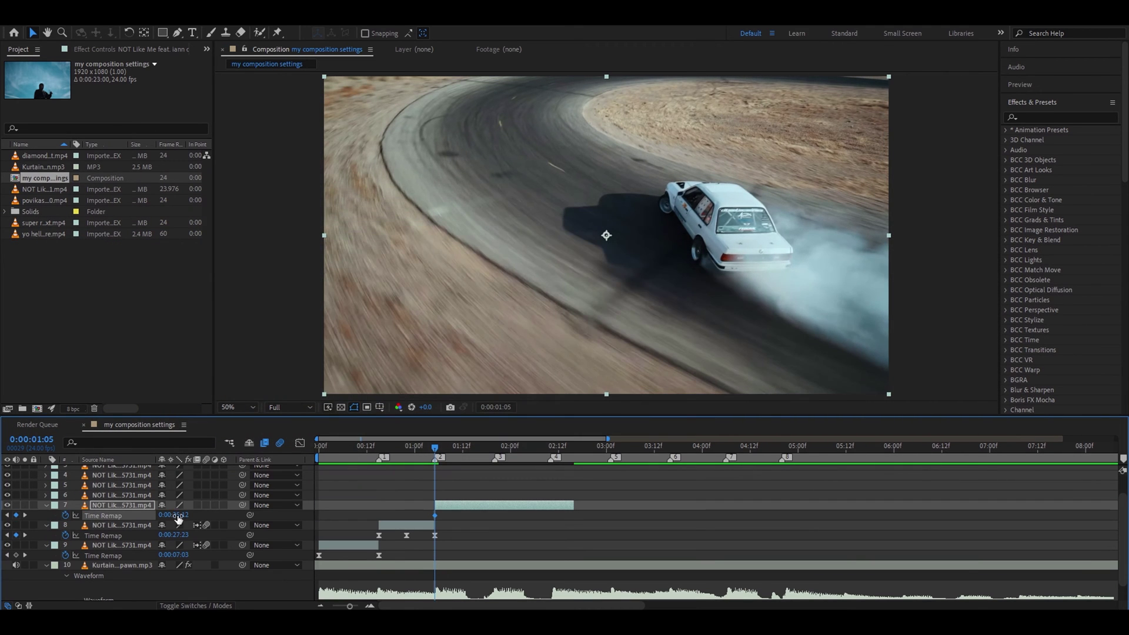
pyautogui.moveTo(433, 446); pyautogui.dragTo(570, 455)
pyautogui.click(16, 515)
# - Move layer 7's end Time Remap keyframe and clip end to beat marker 3 at 0:00:01:20, and ease both keyframes
pyautogui.moveTo(569, 515); pyautogui.dragTo(537, 511)
pyautogui.scroll(2, 479, 503)
pyautogui.scroll(2, 479, 503)
pyautogui.scroll(-1, 535, 511)
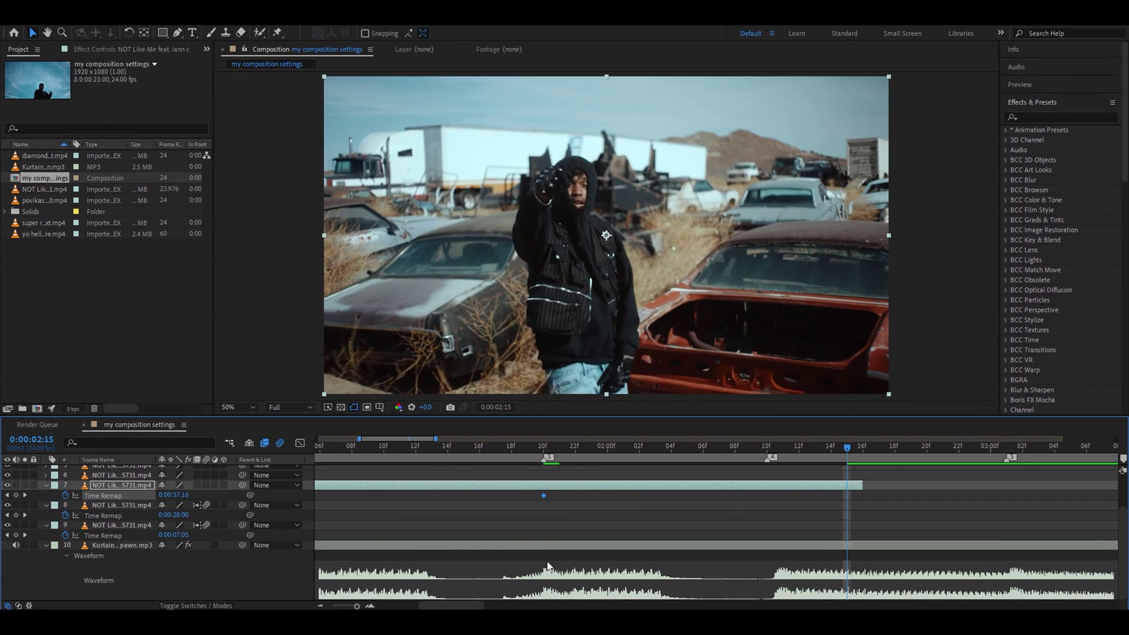
pyautogui.moveTo(652, 448); pyautogui.dragTo(527, 448)
pyautogui.moveTo(865, 484); pyautogui.dragTo(543, 484)
pyautogui.press('-')
pyautogui.press('-')
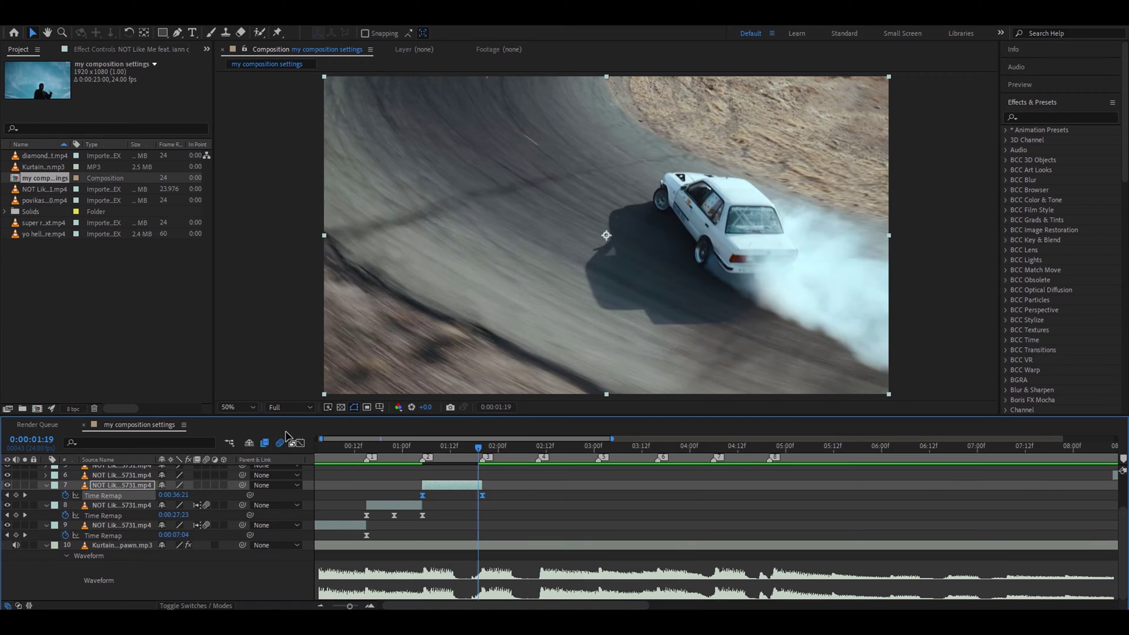
# - Reshape layer 7's Time Remap curve in the graph editor so it is steep at both keyframes and slow through the middle
pyautogui.click(300, 442)
pyautogui.click(422, 570)
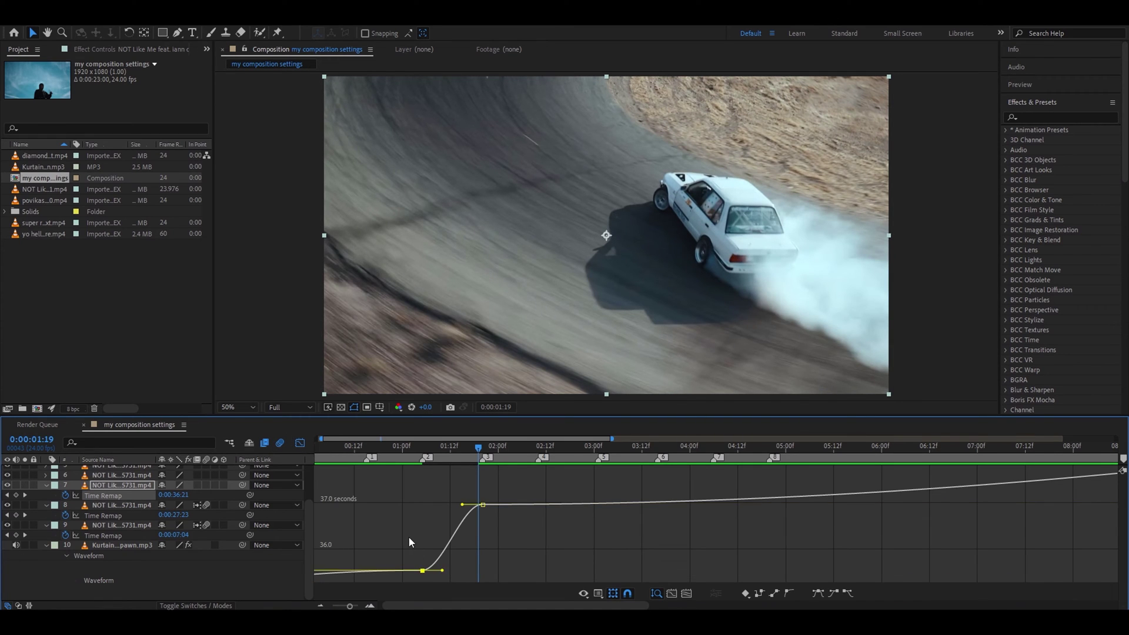
pyautogui.scroll(2, 408, 538)
pyautogui.moveTo(542, 573); pyautogui.dragTo(465, 508)
pyautogui.moveTo(622, 475); pyautogui.dragTo(707, 566)
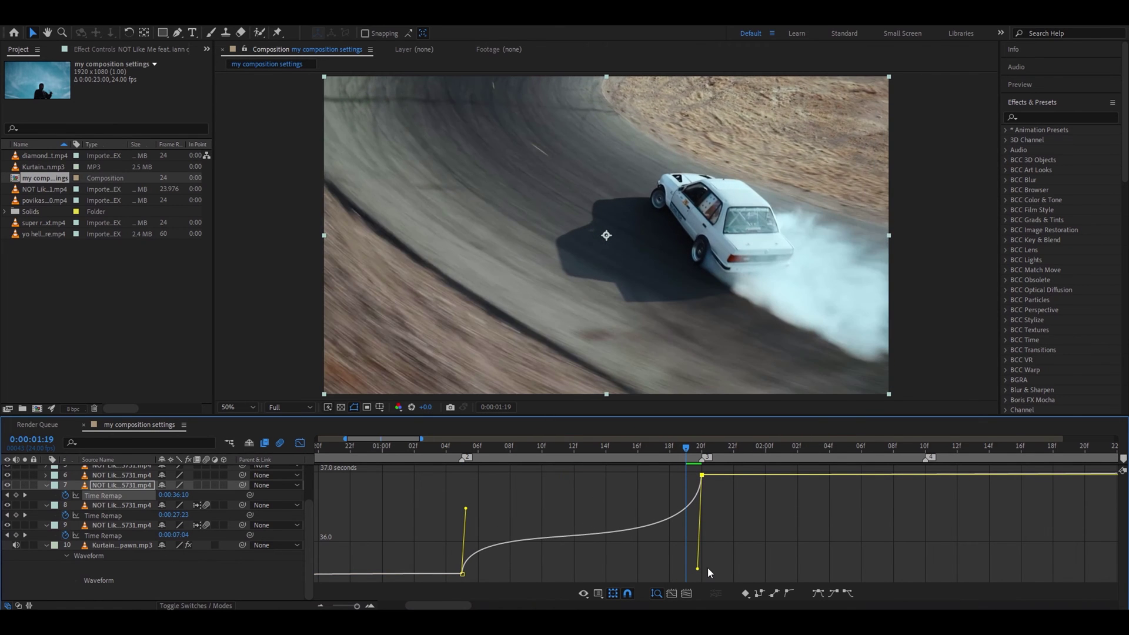
# - Shorten the incoming handle of layer 7's end keyframe to soften the final acceleration, and close the graph editor
pyautogui.moveTo(606, 452); pyautogui.dragTo(576, 480)
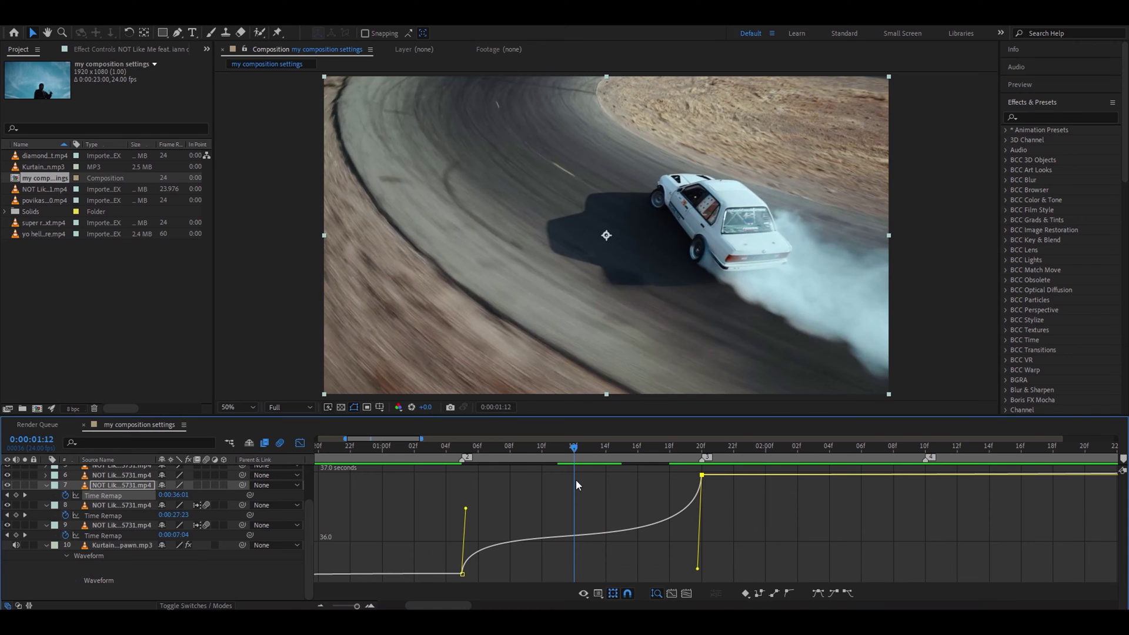
pyautogui.moveTo(697, 568); pyautogui.dragTo(698, 524)
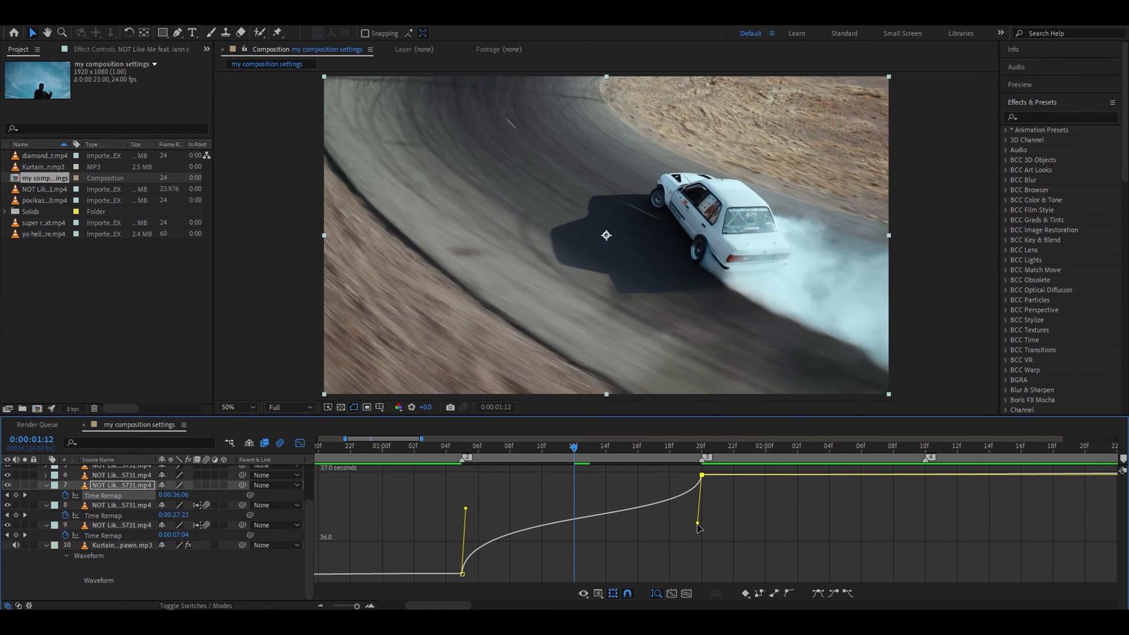
pyautogui.hotkey('shift', 'F3')
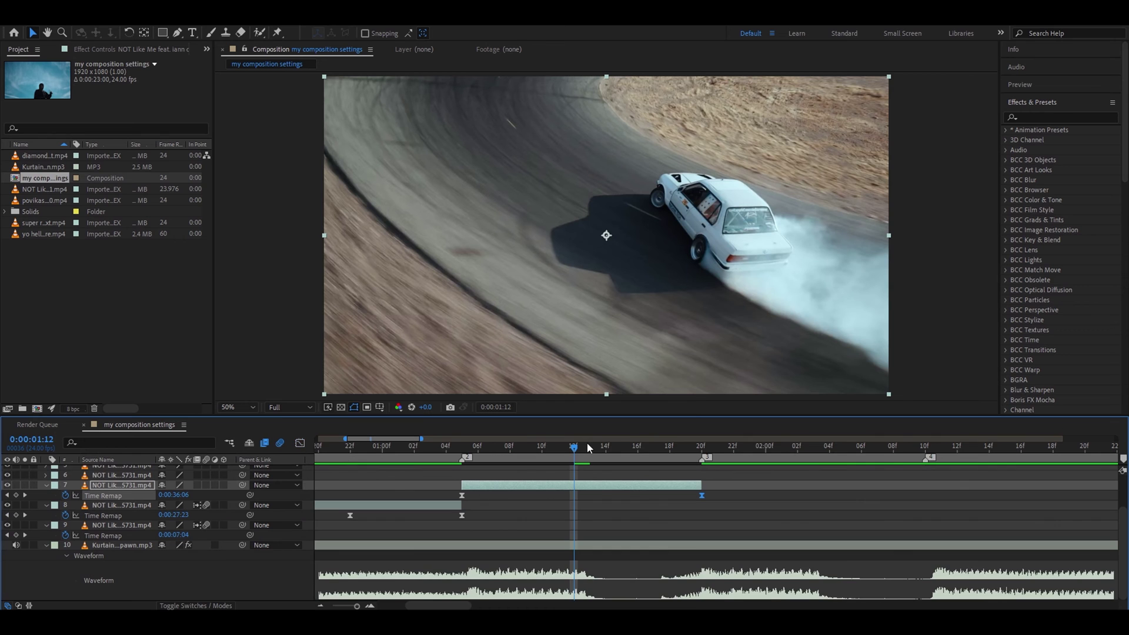
# - Move the layer 6 clip so it starts at beat marker 3, at 0:00:01:20
pyautogui.press('-')
pyautogui.press('-')
pyautogui.moveTo(564, 452)
pyautogui.mouseDown()
pyautogui.moveTo(445, 452)
pyautogui.moveTo(504, 450)
pyautogui.mouseUp()
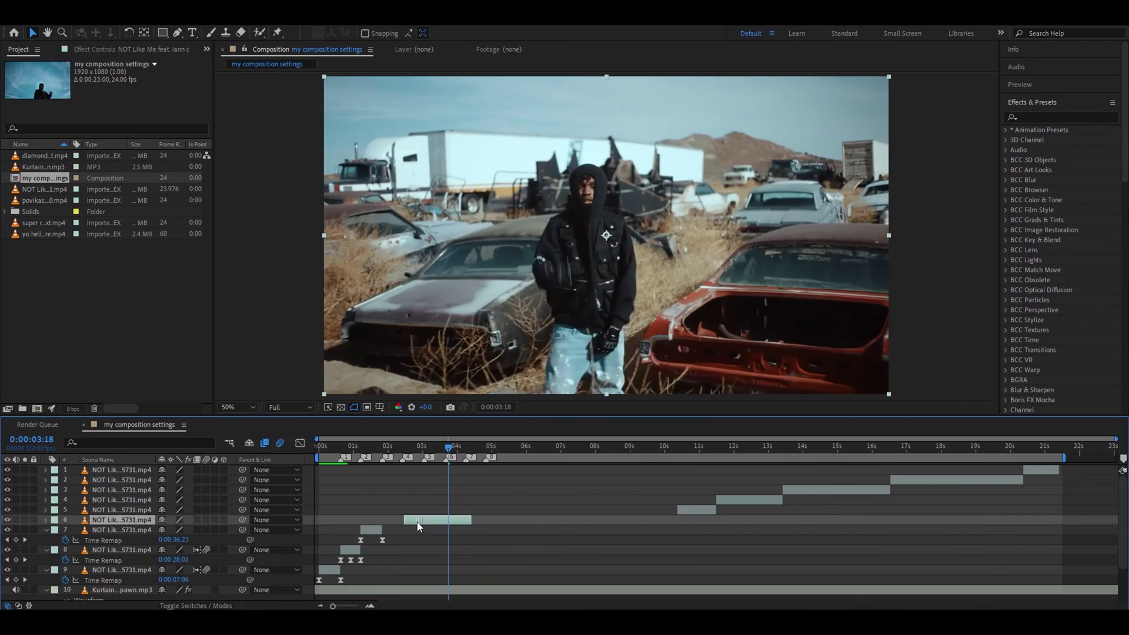
pyautogui.moveTo(419, 525); pyautogui.dragTo(406, 524)
pyautogui.press('=')
pyautogui.press('=')
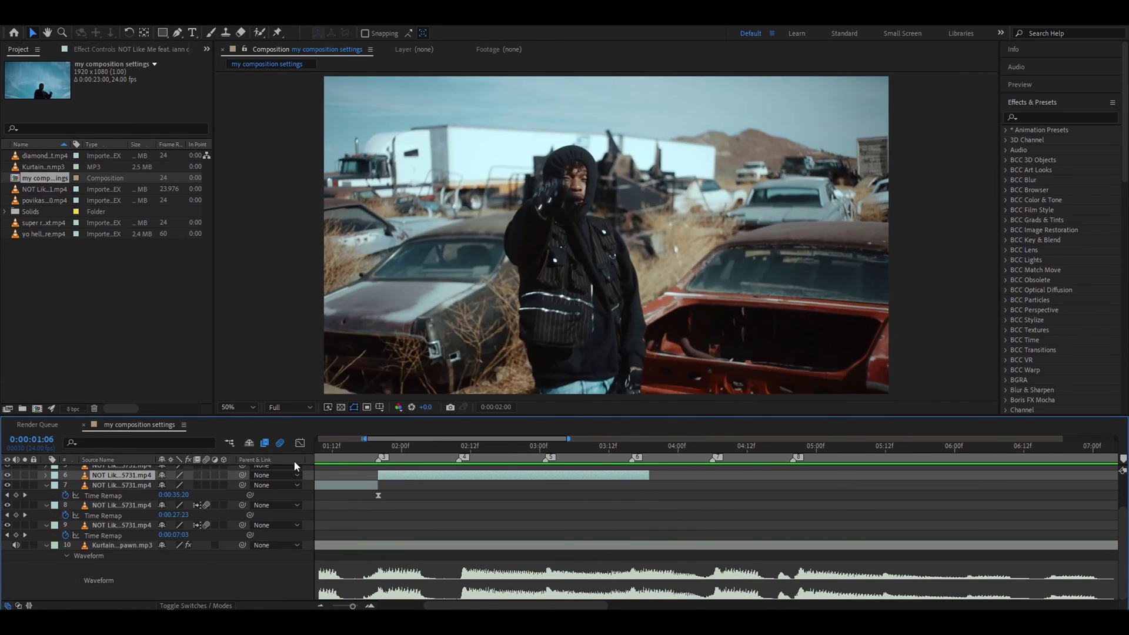
pyautogui.moveTo(294, 462); pyautogui.dragTo(378, 471)
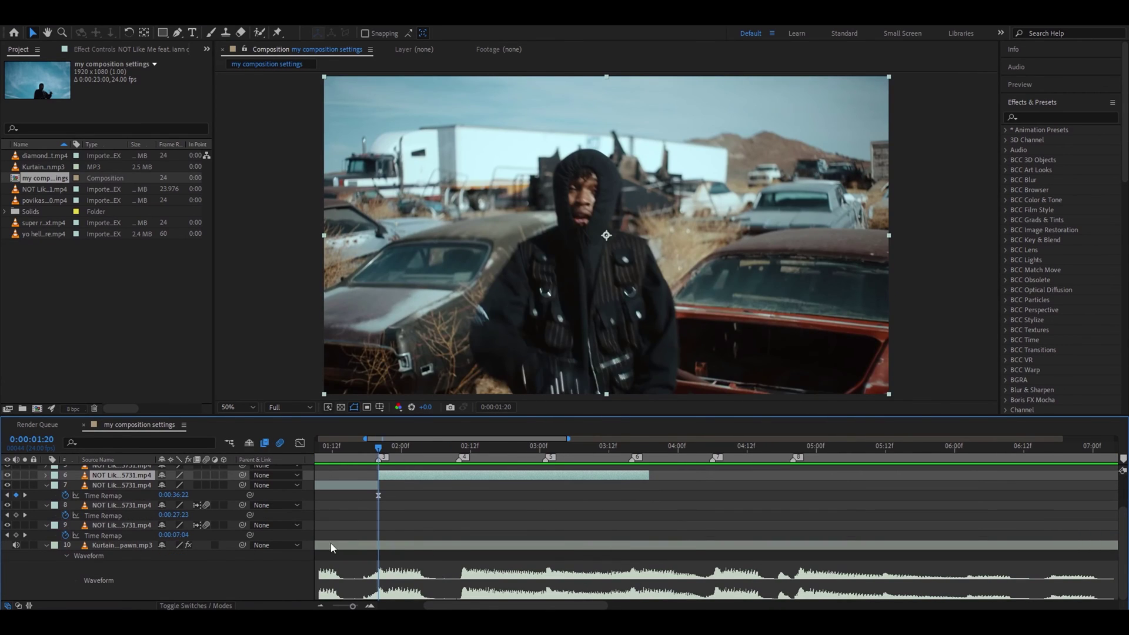
# - Enable time remapping on layer 6 with start and end keyframes, fitting the end keyframe and clip end to beat marker 4 at 0:00:02:10
pyautogui.hotkey('ctrl', 'alt', 't')
pyautogui.click(16, 485)
pyautogui.moveTo(594, 448)
pyautogui.mouseDown()
pyautogui.moveTo(649, 449)
pyautogui.moveTo(459, 485)
pyautogui.mouseUp()
pyautogui.click(16, 485)
pyautogui.moveTo(648, 475)
pyautogui.mouseDown()
pyautogui.moveTo(494, 480)
pyautogui.moveTo(457, 495)
pyautogui.mouseUp()
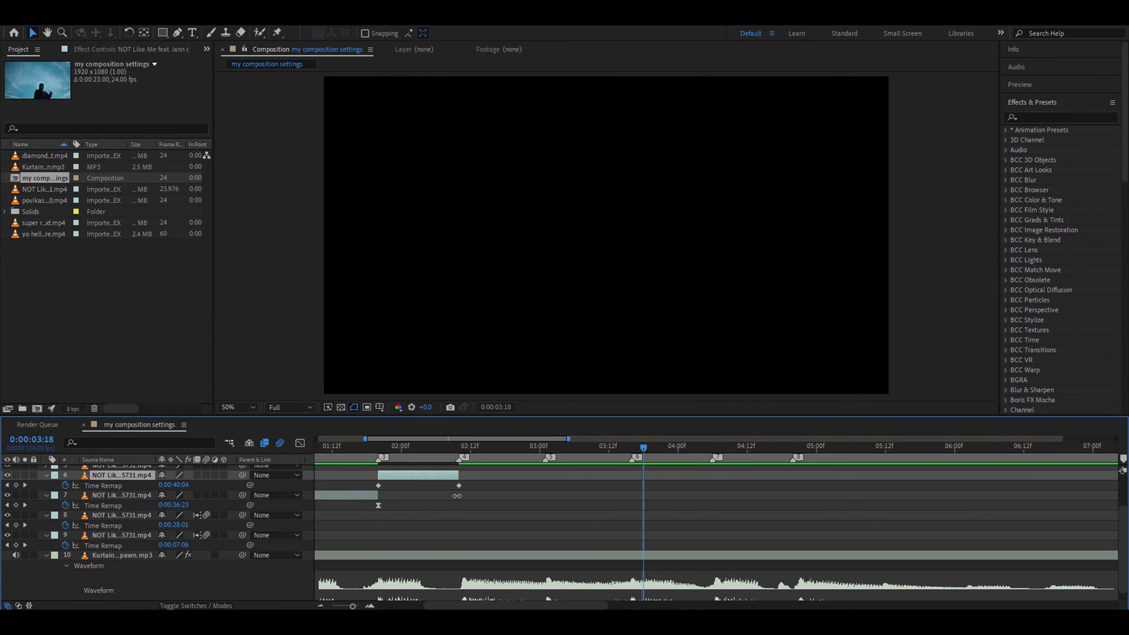
# - Apply Easy Ease to both Time Remap keyframes of layer 6 and show their curve in the graph editor
pyautogui.moveTo(647, 450); pyautogui.dragTo(570, 481)
pyautogui.scroll(2, 376, 479)
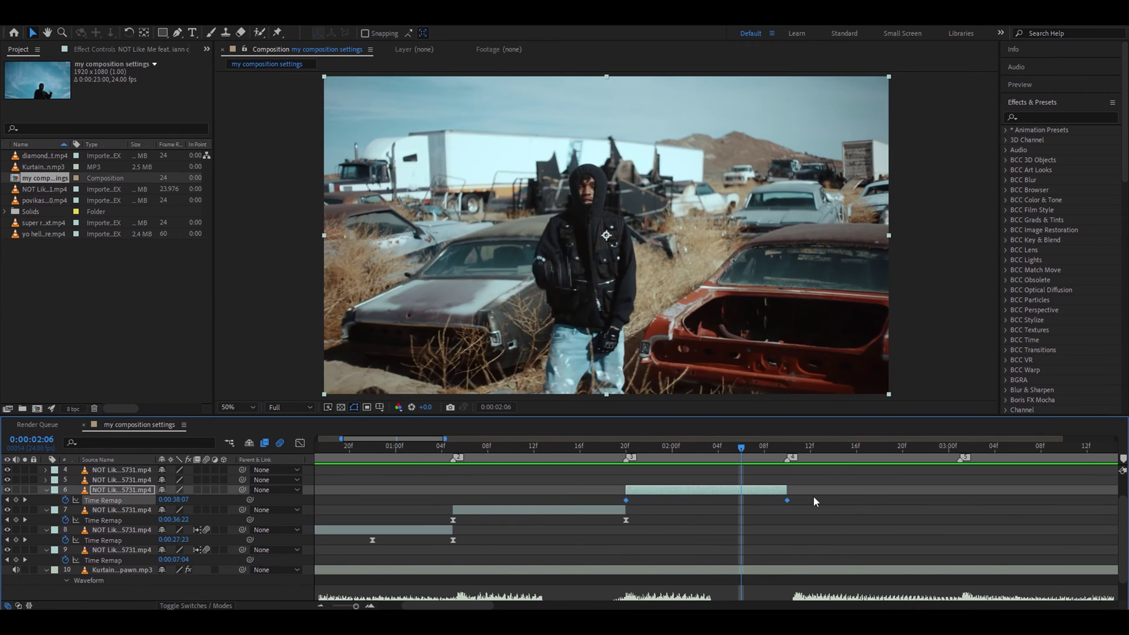
pyautogui.press('F9')
pyautogui.hotkey('shift', 'F3')
# - Reshape layer 6's time remap curve so it rises steeply from the start keyframe and flattens towards the end keyframe, and preview it
pyautogui.click(555, 523)
pyautogui.click(573, 573)
pyautogui.moveTo(711, 573); pyautogui.dragTo(580, 487)
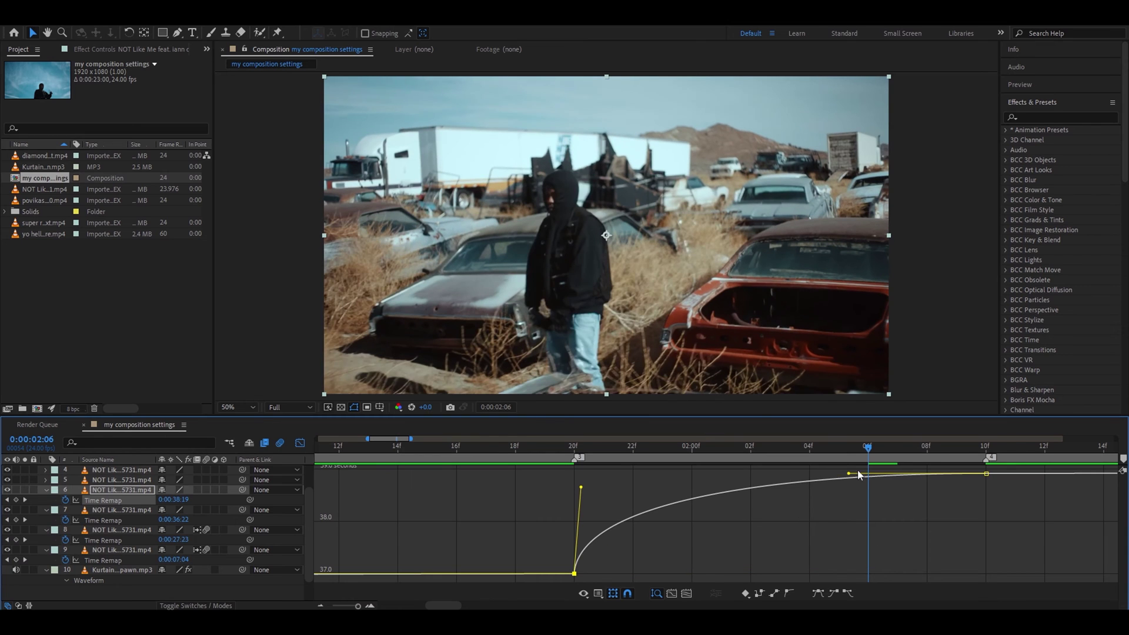
pyautogui.moveTo(847, 473); pyautogui.dragTo(590, 483)
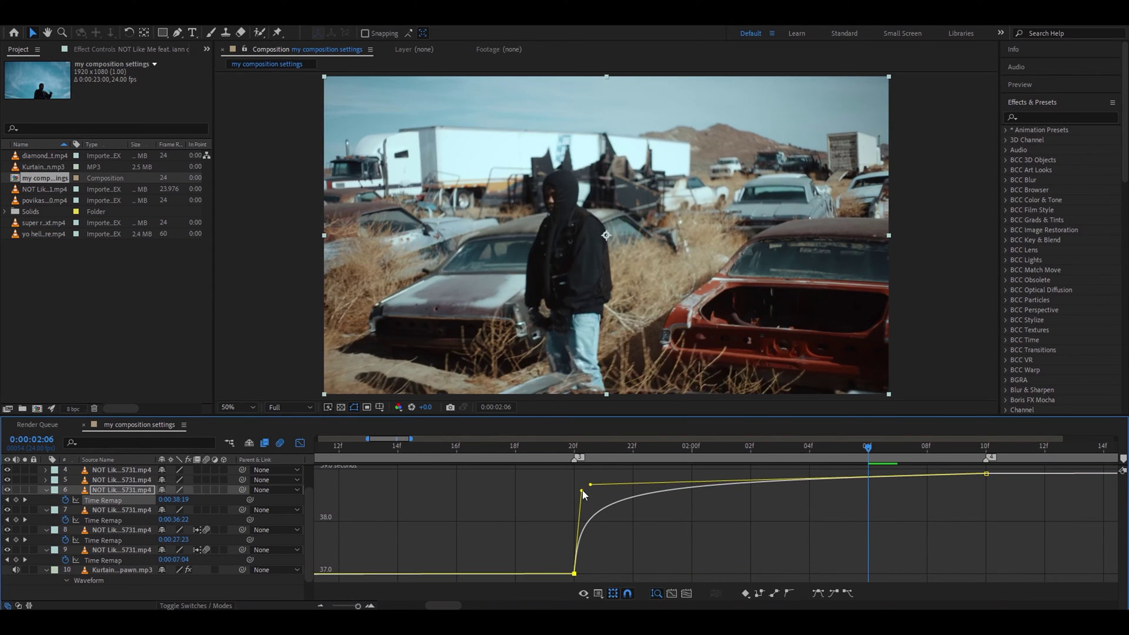
pyautogui.press('space')
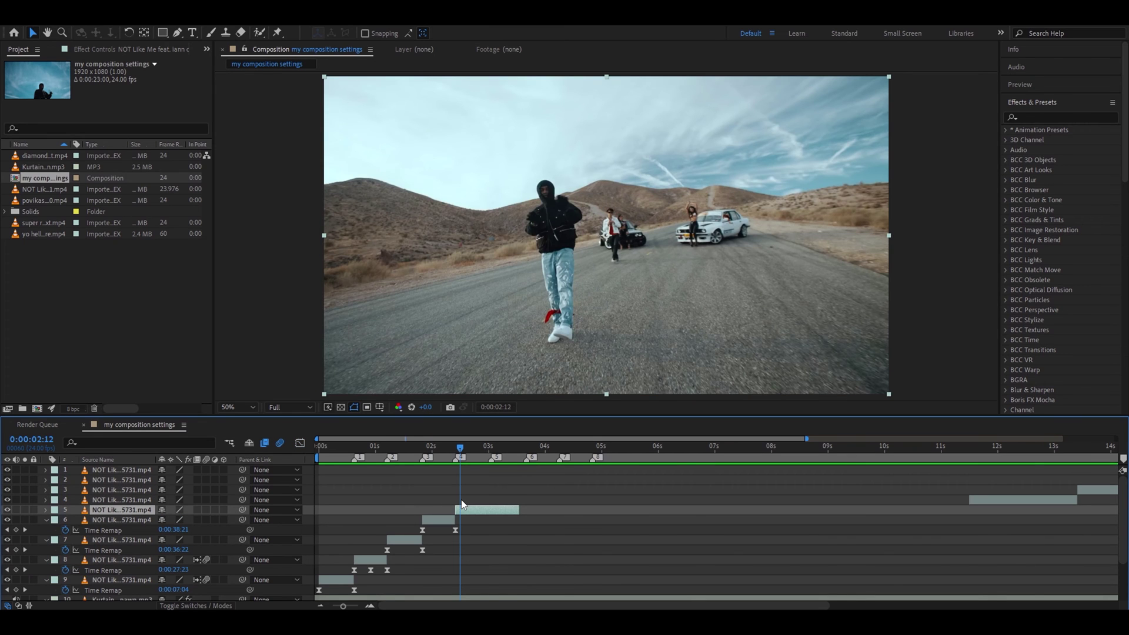
# - Enable time remapping on layer 5 and add an end keyframe at 0:00:03:12, near the end of the clip
pyautogui.hotkey('ctrl', 'alt', 't')
pyautogui.press('=')
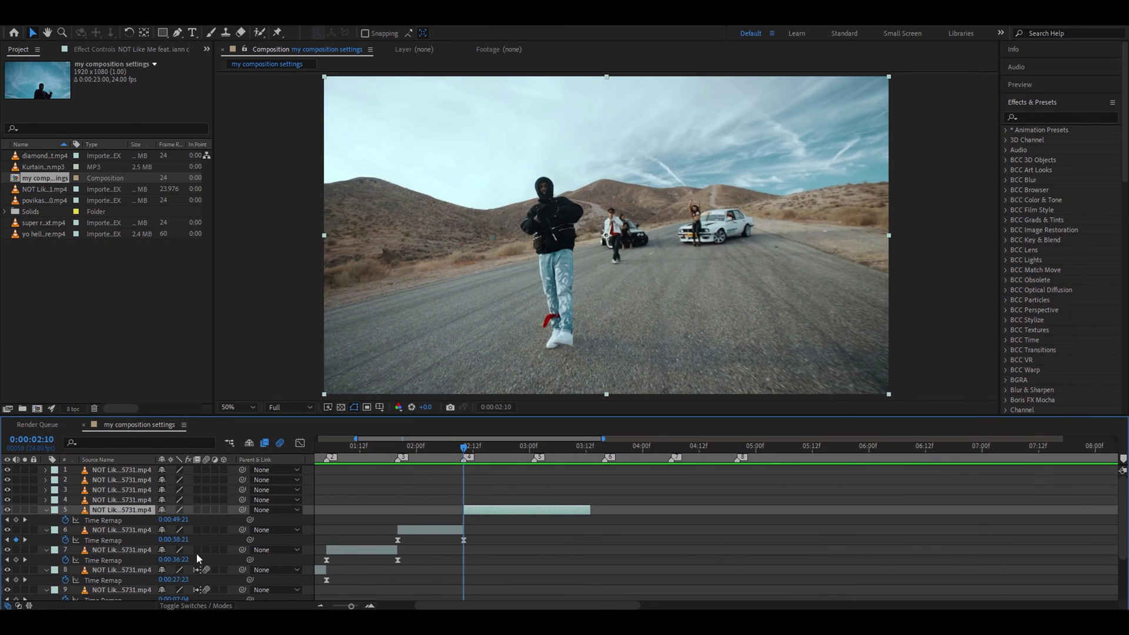
pyautogui.click(103, 519)
pyautogui.moveTo(541, 442); pyautogui.dragTo(588, 441)
pyautogui.click(16, 520)
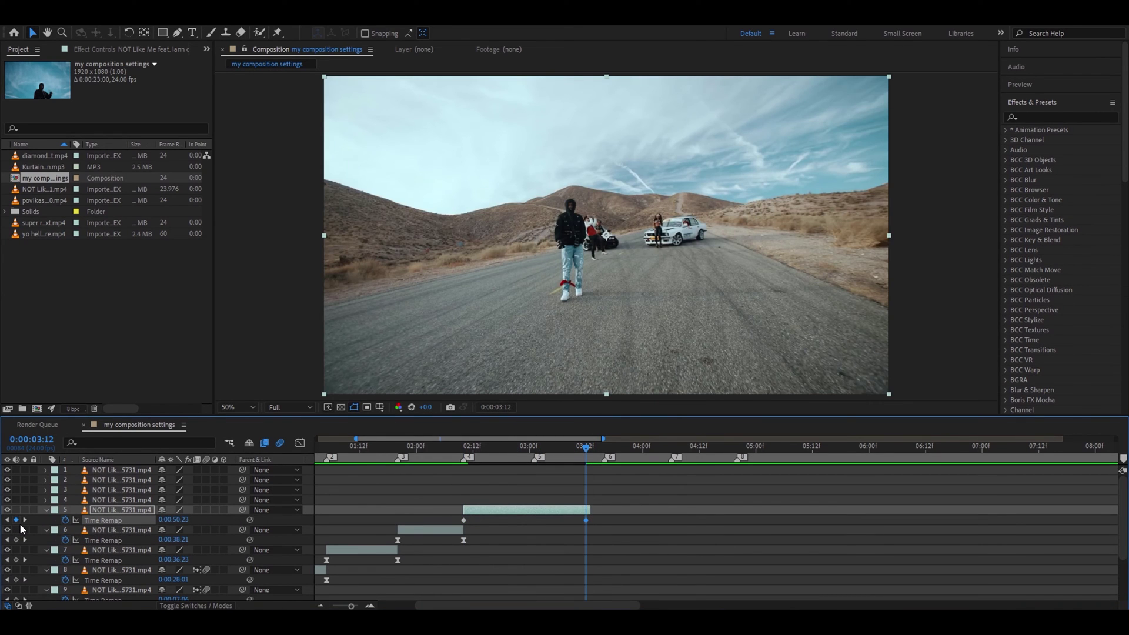
# - Fit layer 5's clip end and end keyframe to beat marker 5 at 0:00:03:01, with a middle Time Remap keyframe at 0:00:02:17
pyautogui.moveTo(584, 450); pyautogui.dragTo(531, 458)
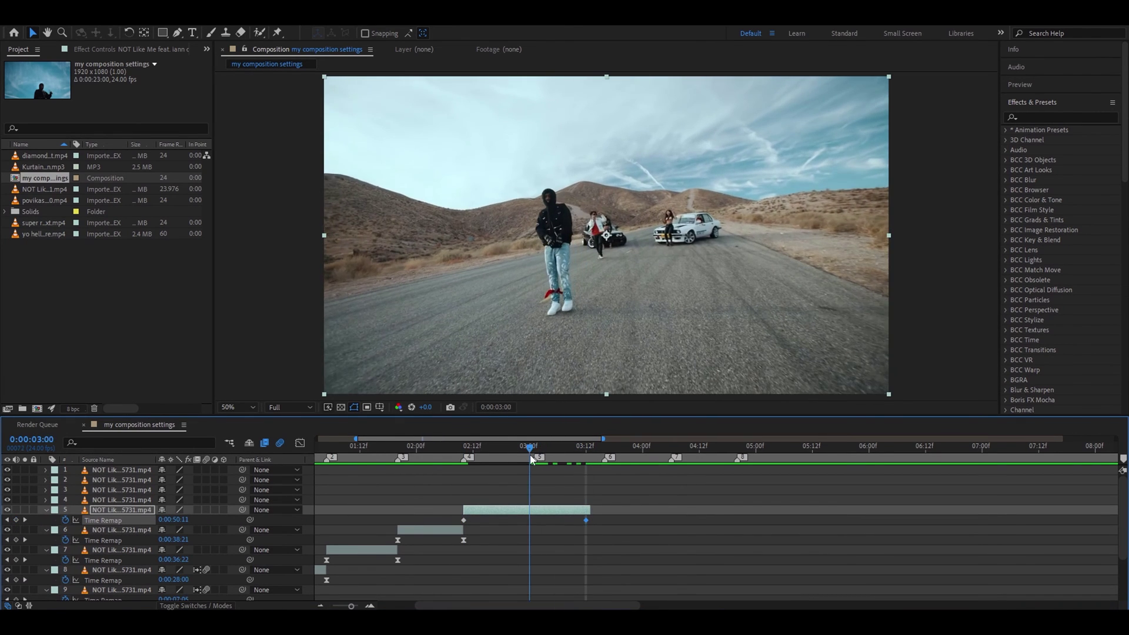
pyautogui.press('pagedown')
pyautogui.moveTo(535, 520); pyautogui.dragTo(519, 520)
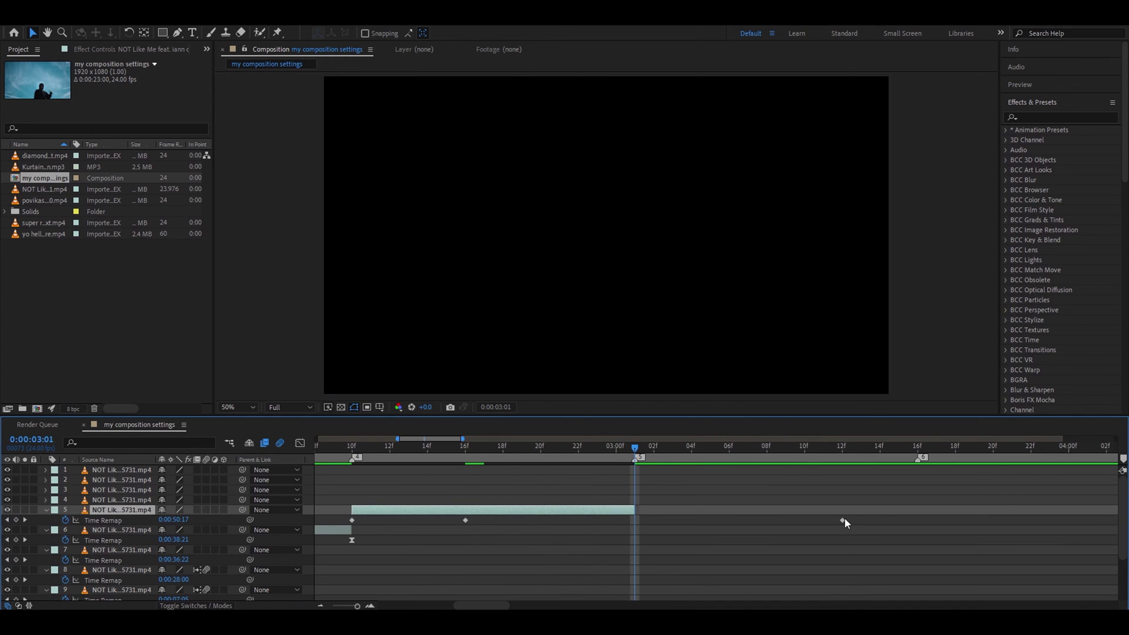
pyautogui.moveTo(842, 520); pyautogui.dragTo(486, 520)
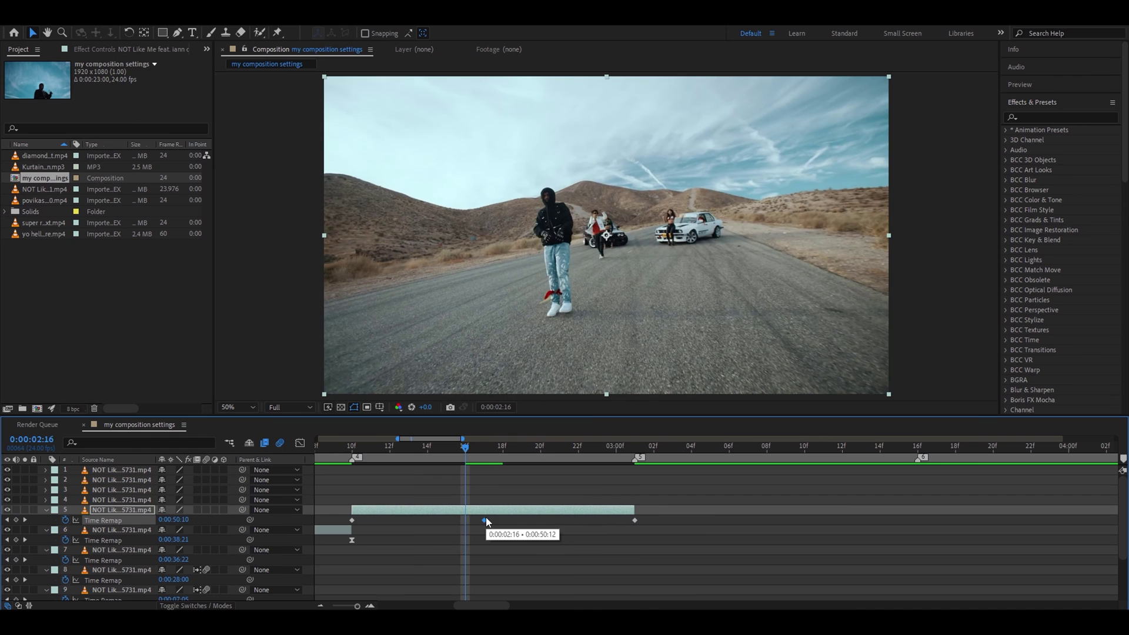
# - Apply Easy Ease to all three Time Remap keyframes of layer 5 and show their curve in the graph editor
pyautogui.scroll(-1, 445, 520)
pyautogui.moveTo(380, 518); pyautogui.dragTo(559, 525)
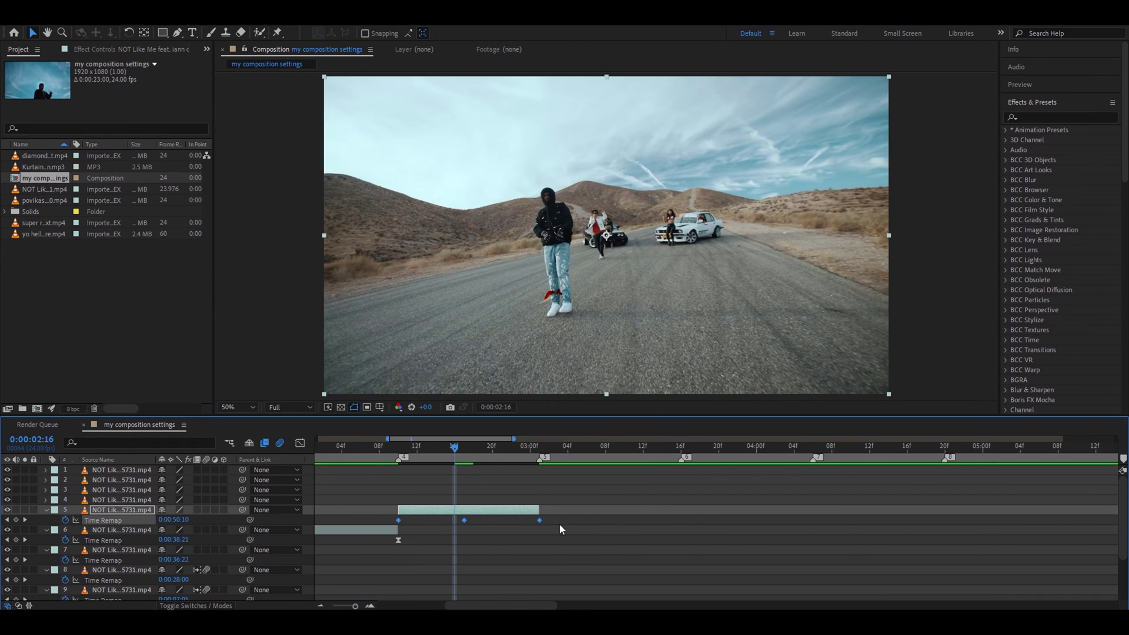
pyautogui.press('F9')
pyautogui.hotkey('shift', 'F3')
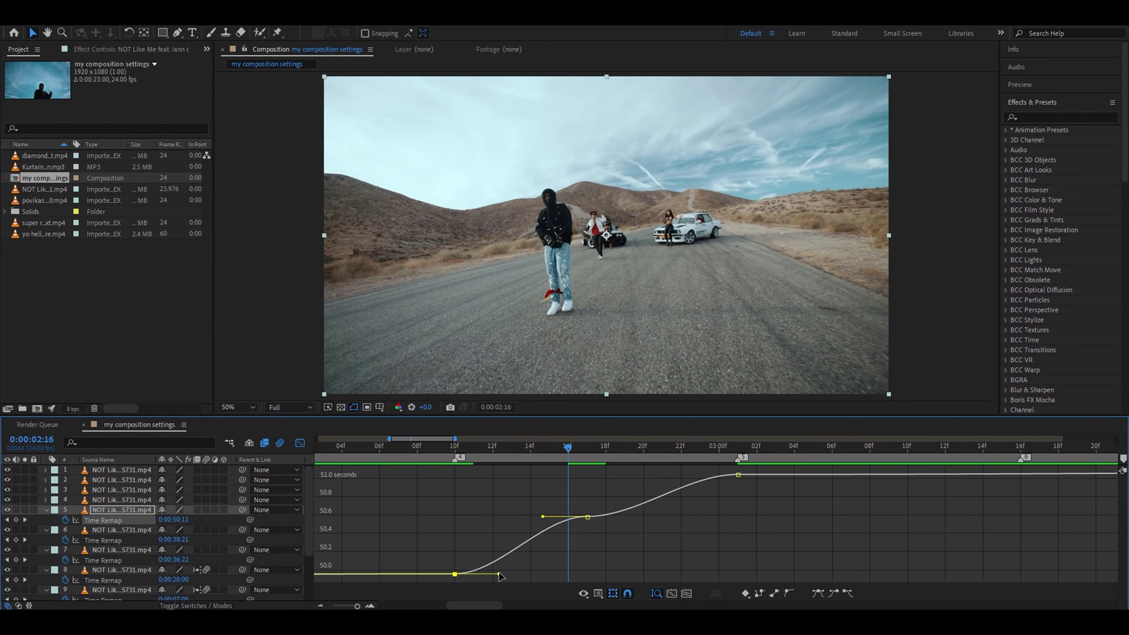
# - Reshape layer 5's time remap curve into a steep start, a nearly flat middle and a fast rise before the end keyframe
pyautogui.moveTo(500, 574); pyautogui.dragTo(443, 531)
pyautogui.moveTo(542, 517); pyautogui.dragTo(464, 524)
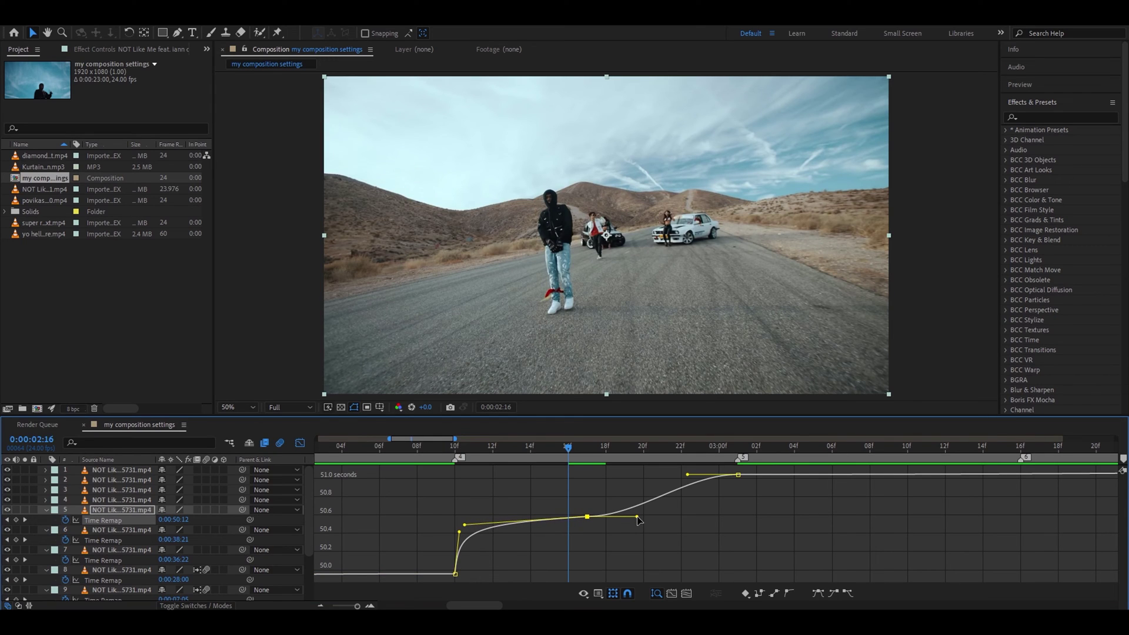
pyautogui.moveTo(639, 520); pyautogui.dragTo(749, 513)
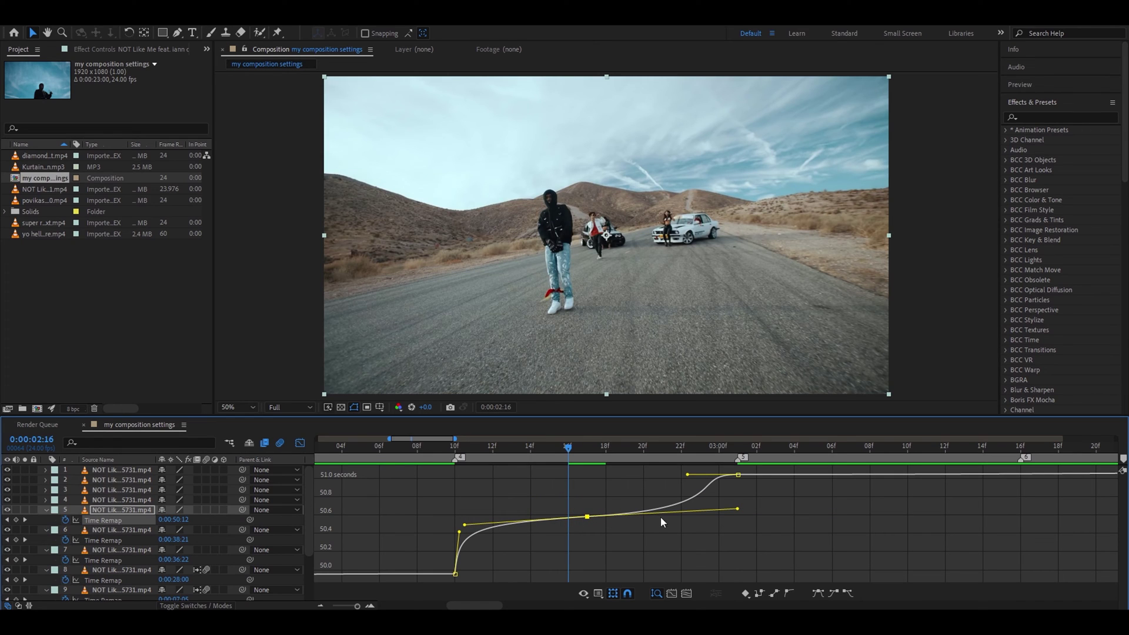
pyautogui.moveTo(689, 474); pyautogui.dragTo(652, 483)
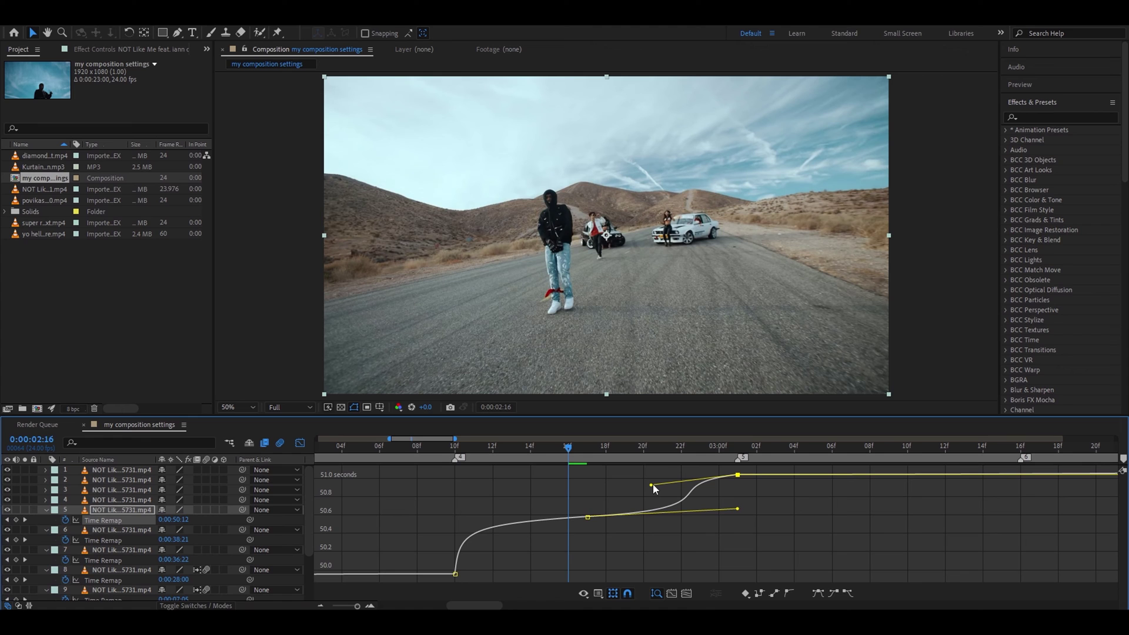
pyautogui.moveTo(628, 447); pyautogui.dragTo(512, 450)
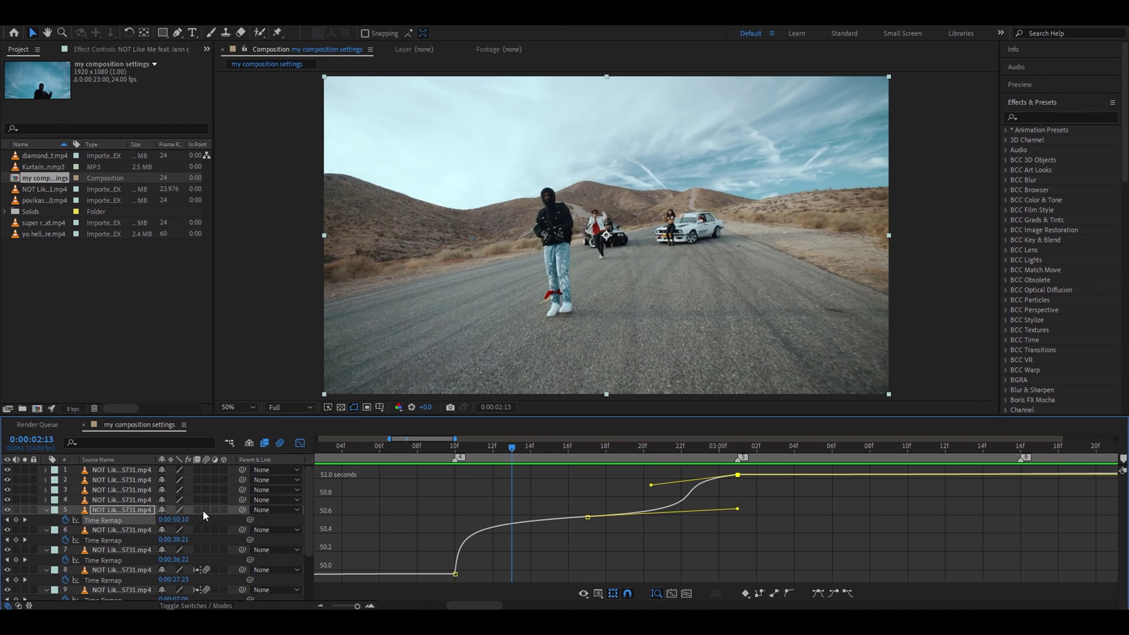
# - Close the graph editor and enable frame blending and motion blur on layers 6 and 7
pyautogui.hotkey('shift', 'F3')
pyautogui.click(182, 533)
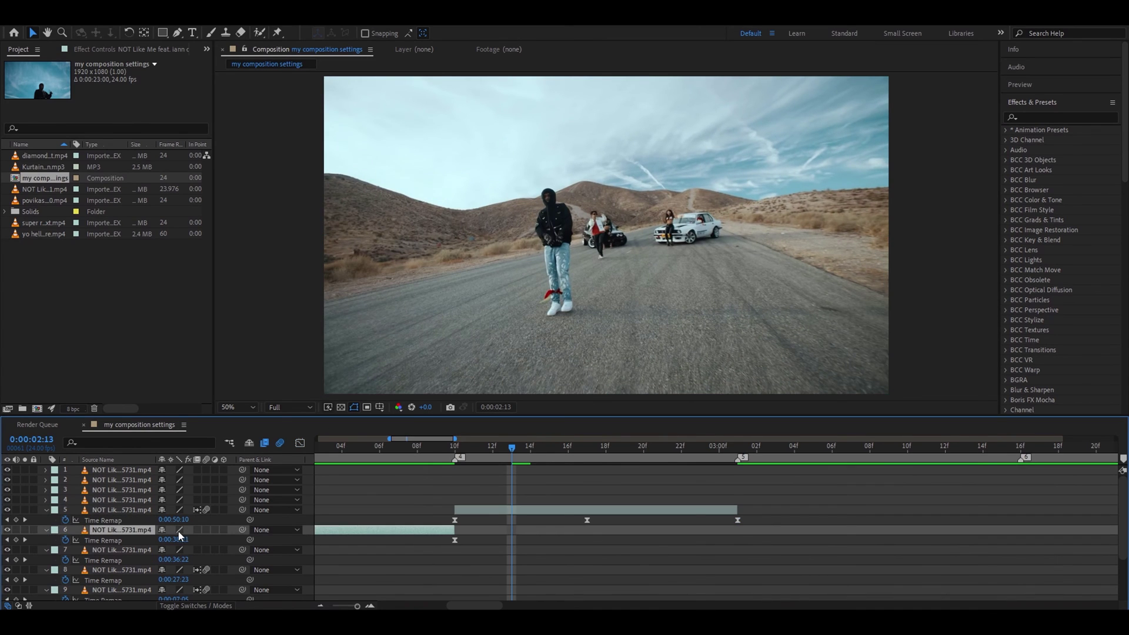
pyautogui.click(205, 530)
pyautogui.click(206, 550)
pyautogui.click(196, 550)
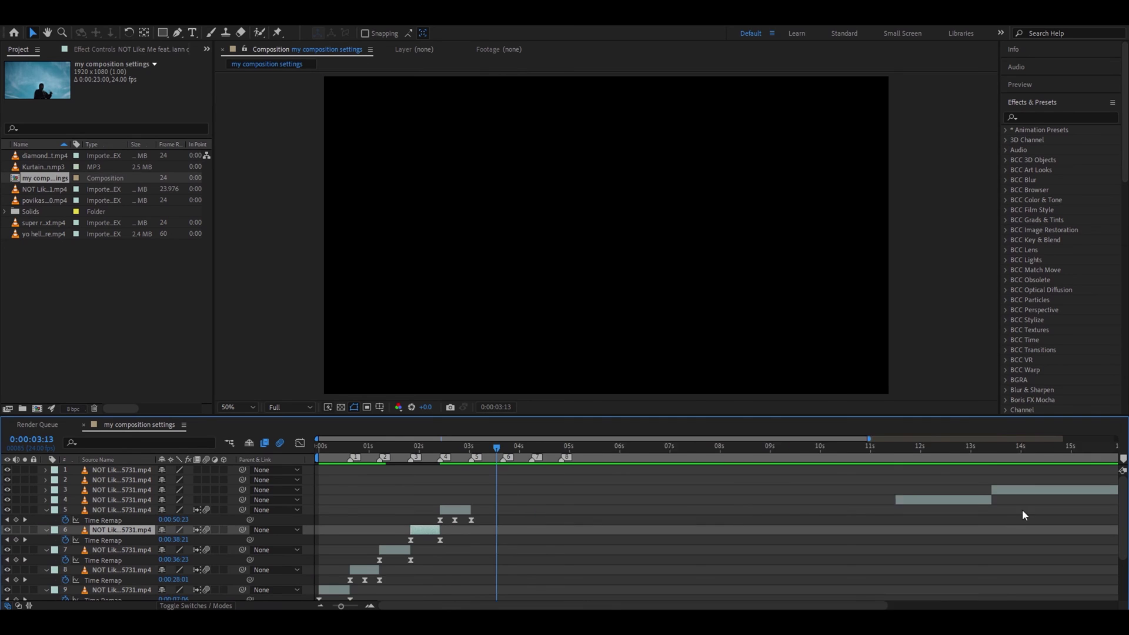
# - Move the layer 4 clip so it starts at beat marker 5 at 0:00:03:01, and bring the layer 3 clip earlier
pyautogui.scroll(-1, 1008, 514)
pyautogui.moveTo(839, 504); pyautogui.dragTo(522, 504)
pyautogui.moveTo(914, 489); pyautogui.dragTo(602, 491)
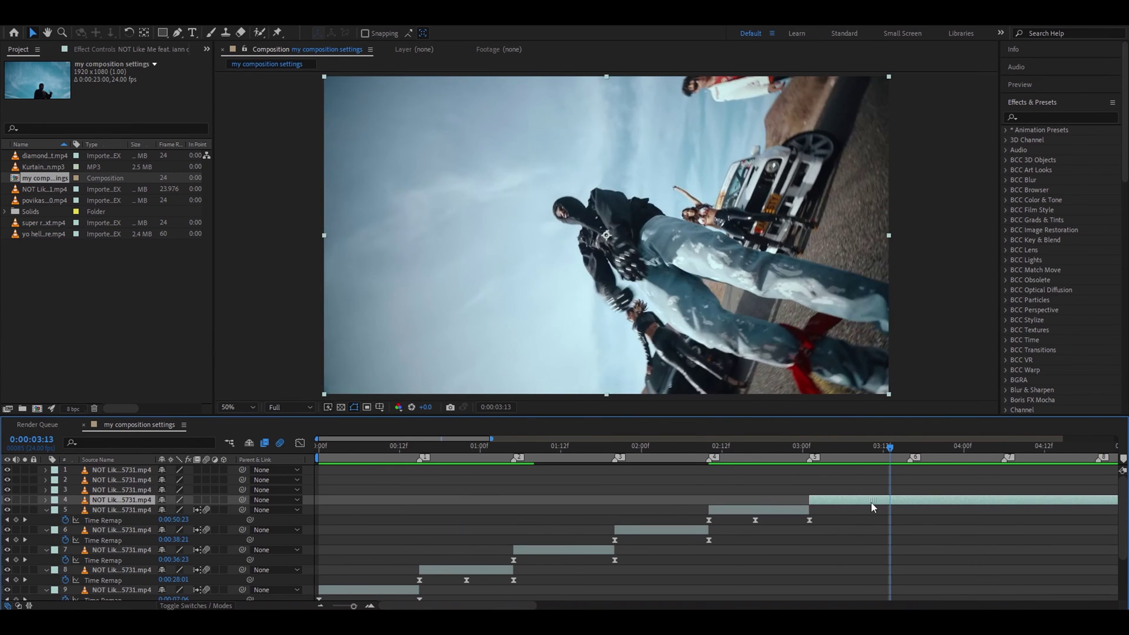
# - Enable time remapping on layer 4 with start and end keyframes, fitting the end keyframe and clip end to beat marker 6 at 0:00:03:16
pyautogui.click(732, 448)
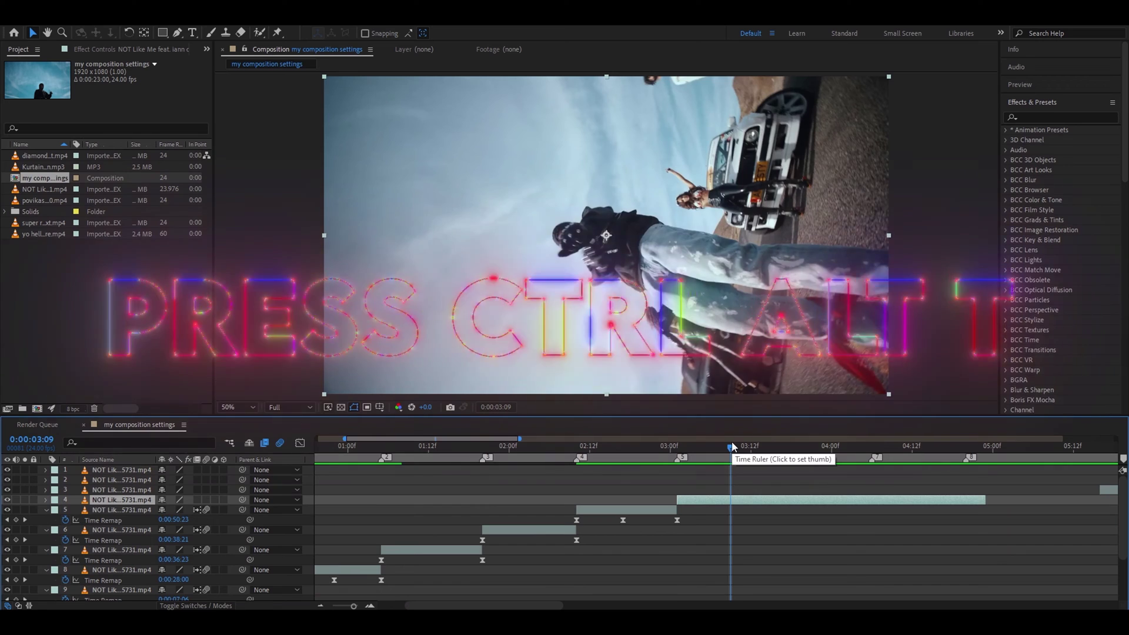
pyautogui.hotkey('ctrl', 'alt', 't')
pyautogui.click(878, 448)
pyautogui.click(25, 509)
pyautogui.click(16, 509)
pyautogui.moveTo(979, 511); pyautogui.dragTo(778, 523)
pyautogui.scroll(-5, 781, 559)
pyautogui.scroll(5, 781, 555)
pyautogui.moveTo(984, 499); pyautogui.dragTo(777, 499)
# - Add a middle Time Remap keyframe on layer 4 at 0:00:03:09 and enable the layer's frame blending and motion blur
pyautogui.moveTo(727, 449); pyautogui.dragTo(731, 449)
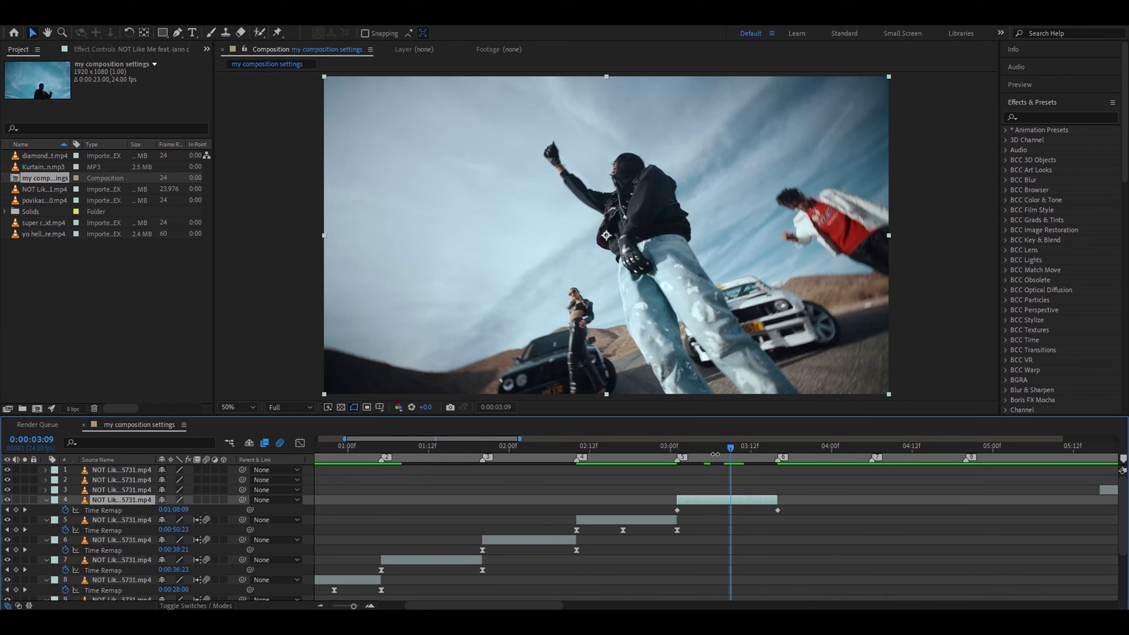
pyautogui.click(16, 510)
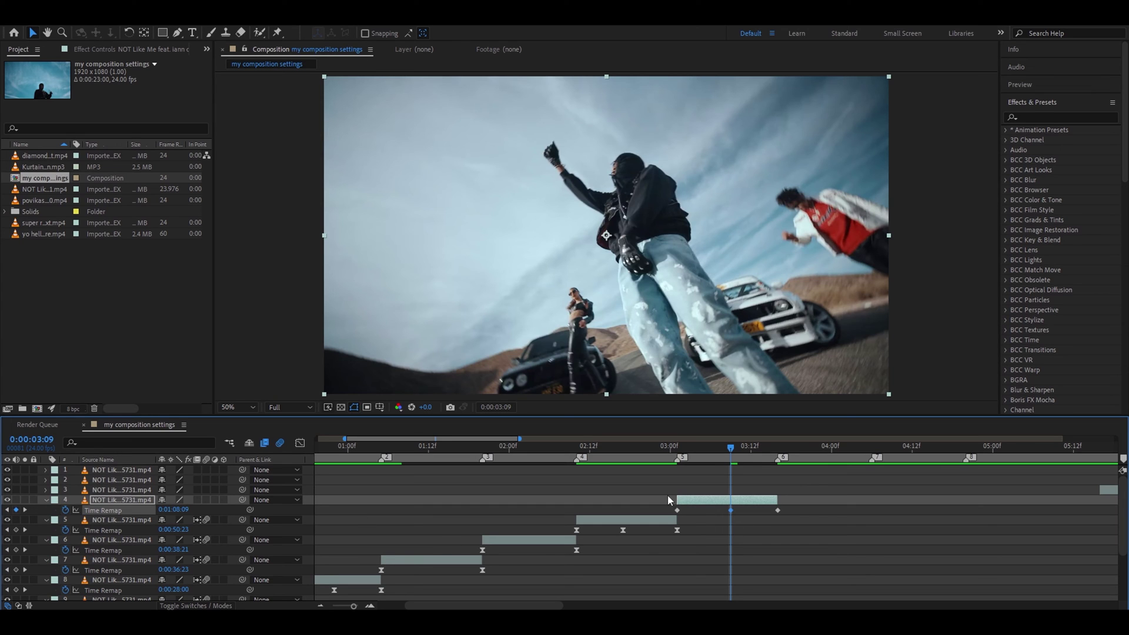
pyautogui.click(197, 500)
# - Apply Easy Ease to layer 4's three Time Remap keyframes and reshape the first curve segment to rise steeply, then flatten towards the middle keyframe
pyautogui.moveTo(656, 507); pyautogui.dragTo(808, 513)
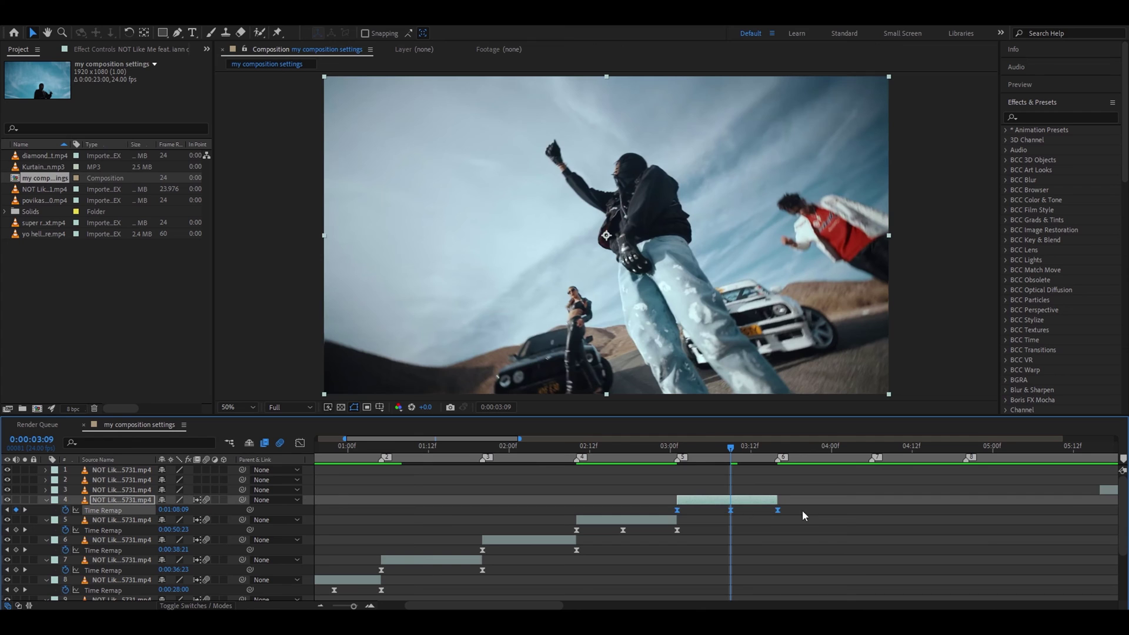
pyautogui.click(300, 442)
pyautogui.scroll(2, 622, 534)
pyautogui.click(769, 571)
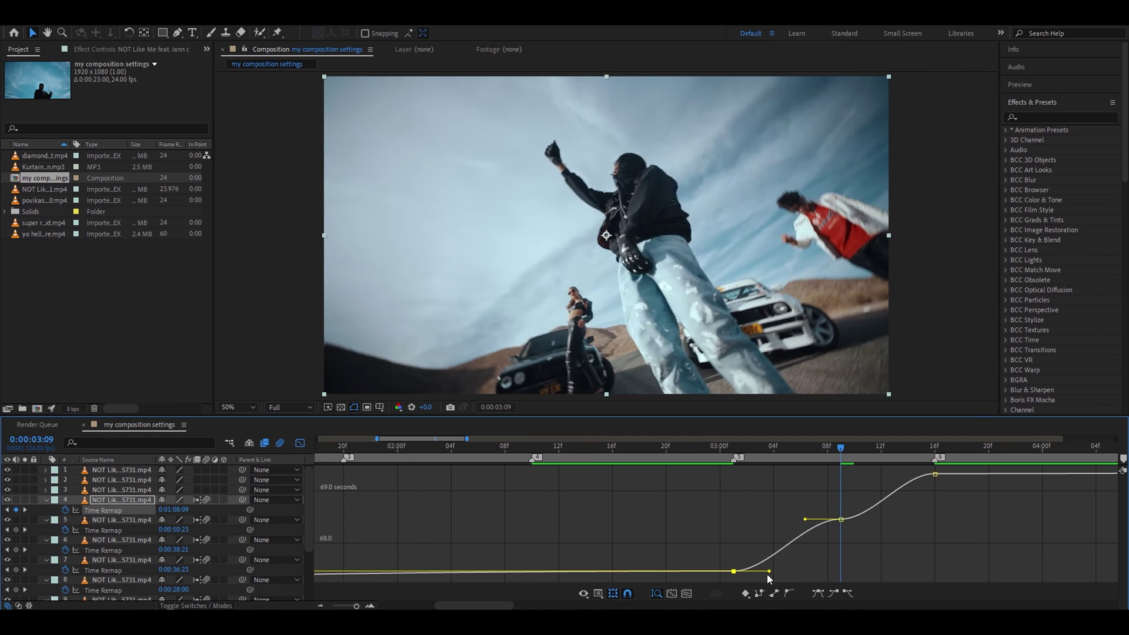
pyautogui.moveTo(769, 571); pyautogui.dragTo(739, 537)
pyautogui.press('=')
pyautogui.press('=')
pyautogui.press('=')
pyautogui.moveTo(607, 519); pyautogui.dragTo(398, 538)
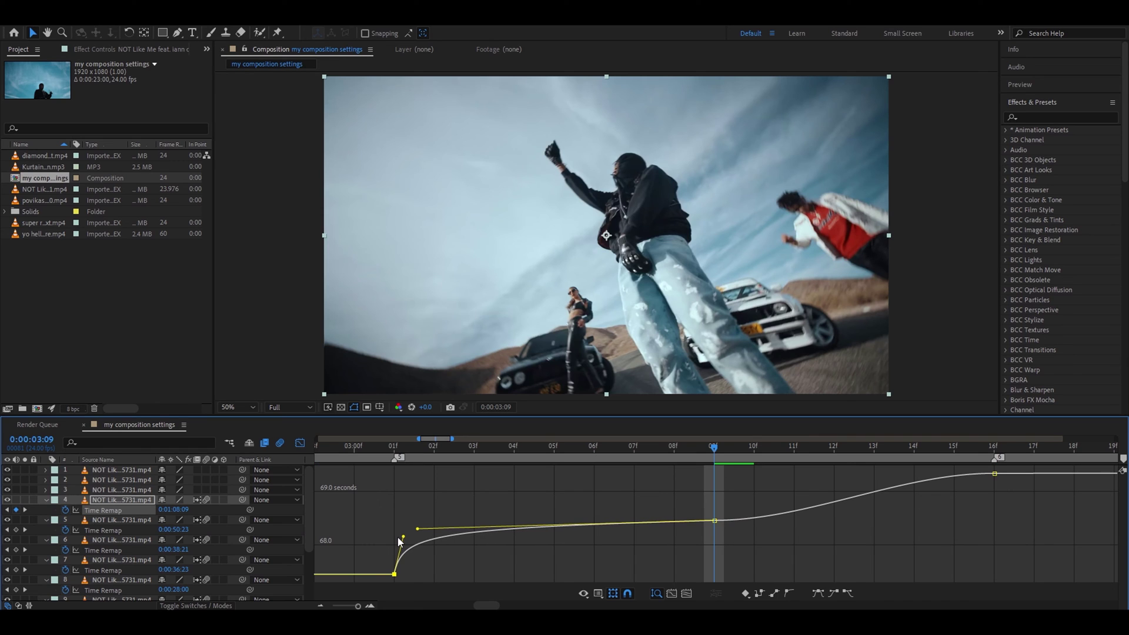
# - Reshape layer 4's second curve segment to stay flat and rise sharply at the end keyframe, then close the graph editor and preview
pyautogui.moveTo(717, 520); pyautogui.dragTo(971, 516)
pyautogui.moveTo(900, 473); pyautogui.dragTo(967, 509)
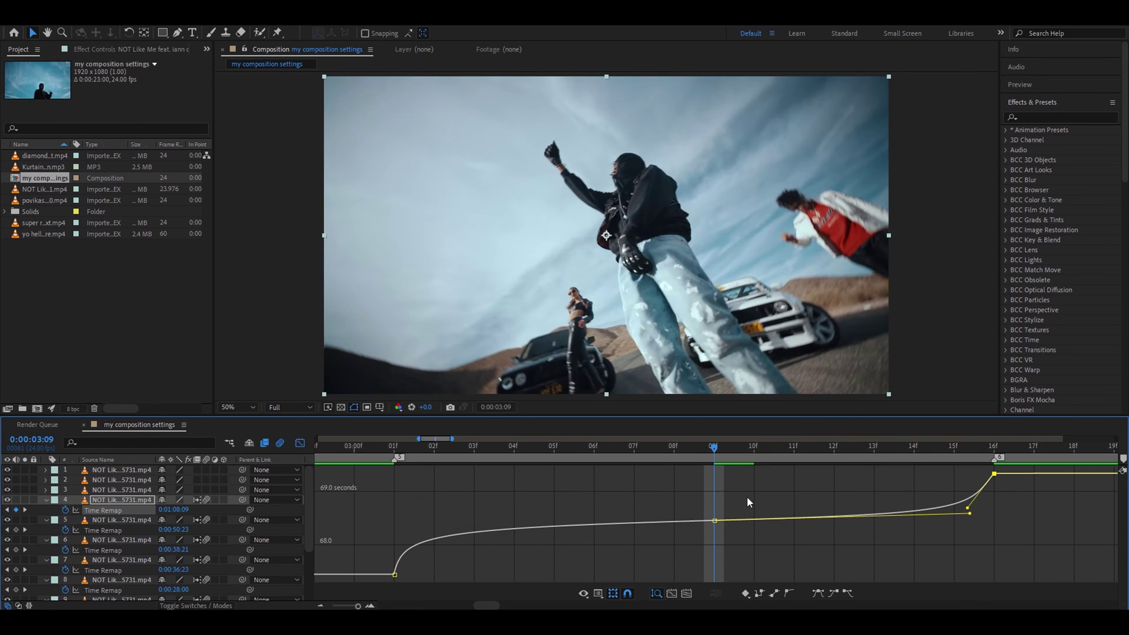
pyautogui.scroll(-3, 647, 487)
pyautogui.hotkey('shift', 'F3')
pyautogui.moveTo(662, 446); pyautogui.dragTo(588, 443)
pyautogui.press('space')
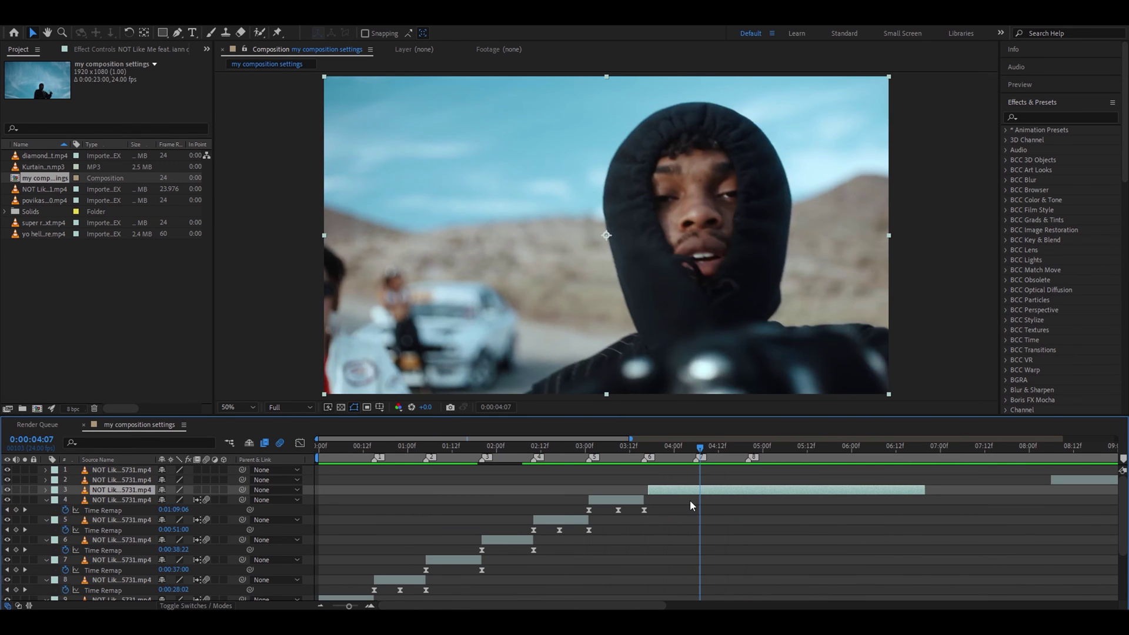
# - Align layer 3's start to beat marker 6 and enable its time remapping, fitting the end keyframe and clip end to beat marker 7
pyautogui.moveTo(663, 489); pyautogui.dragTo(660, 489)
pyautogui.hotkey('ctrl', 'alt', 't')
pyautogui.press('i')
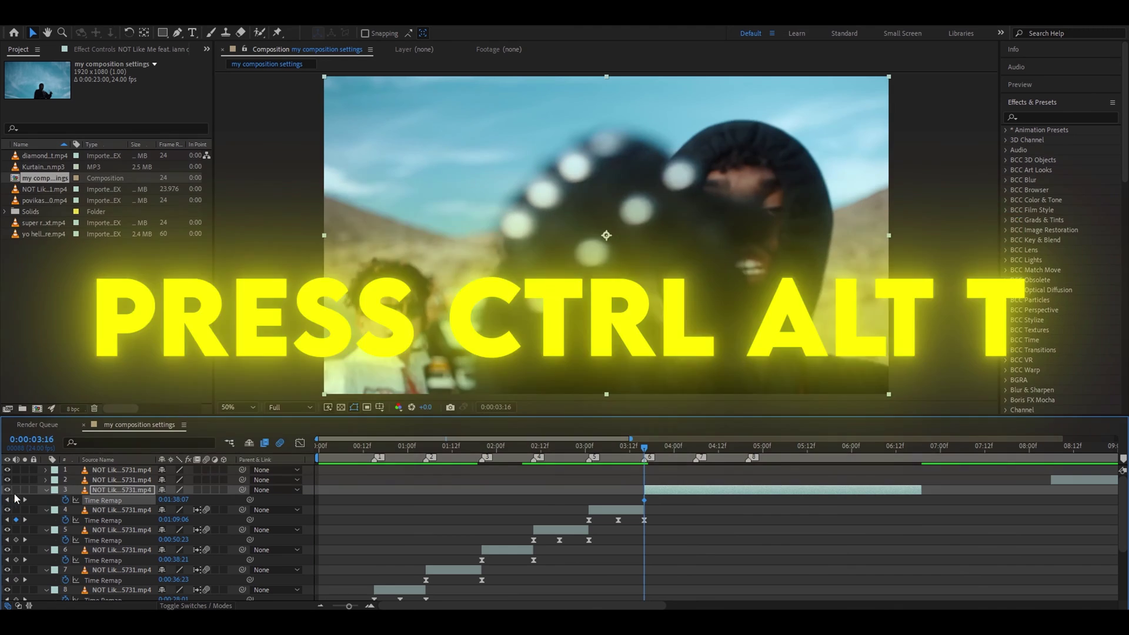
pyautogui.press('o')
pyautogui.click(917, 501)
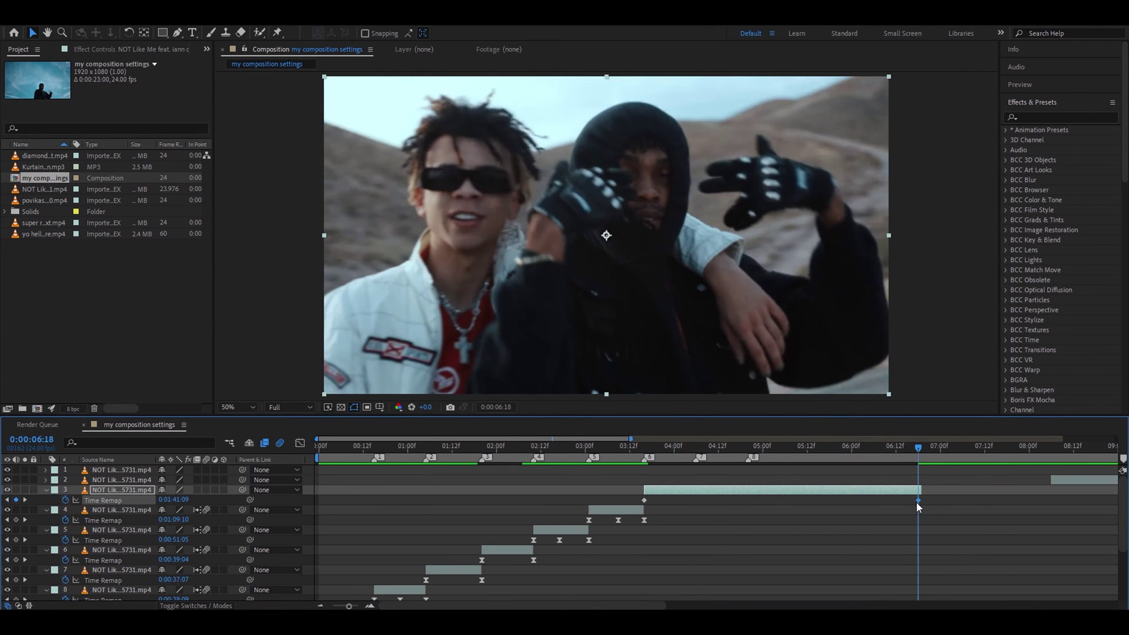
pyautogui.moveTo(683, 509); pyautogui.dragTo(694, 509)
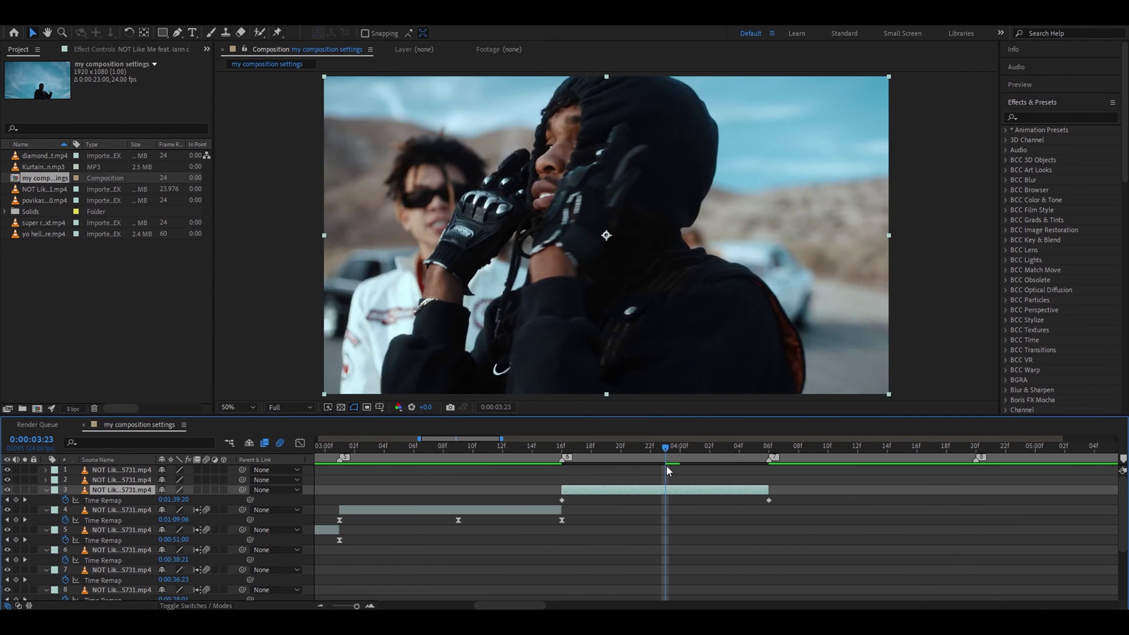
# - Add a middle Time Remap keyframe on layer 3 at 0:00:03:23 and shape its curve with a steep start, flat middle and steep finish
pyautogui.click(16, 500)
pyautogui.hotkey('shift', 'F3')
pyautogui.moveTo(673, 574); pyautogui.dragTo(609, 534)
pyautogui.moveTo(742, 524); pyautogui.dragTo(626, 531)
pyautogui.moveTo(879, 524); pyautogui.dragTo(1004, 515)
pyautogui.moveTo(947, 473); pyautogui.dragTo(1009, 509)
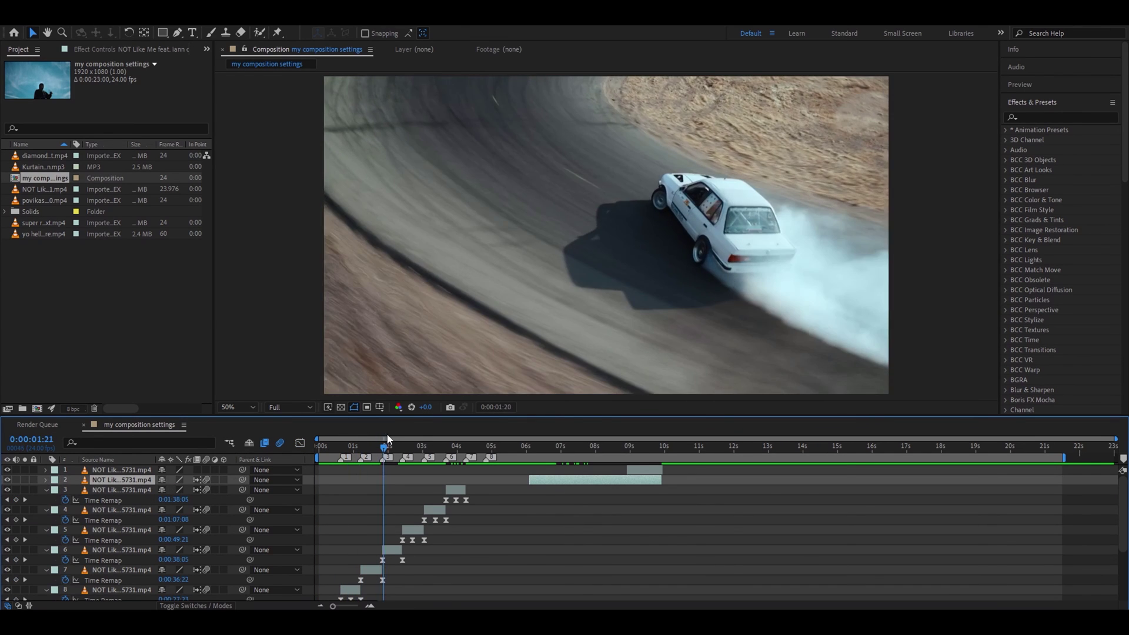
# - Add an adjustment layer above all the clips and apply the Motion Tile effect to it
pyautogui.click(640, 469)
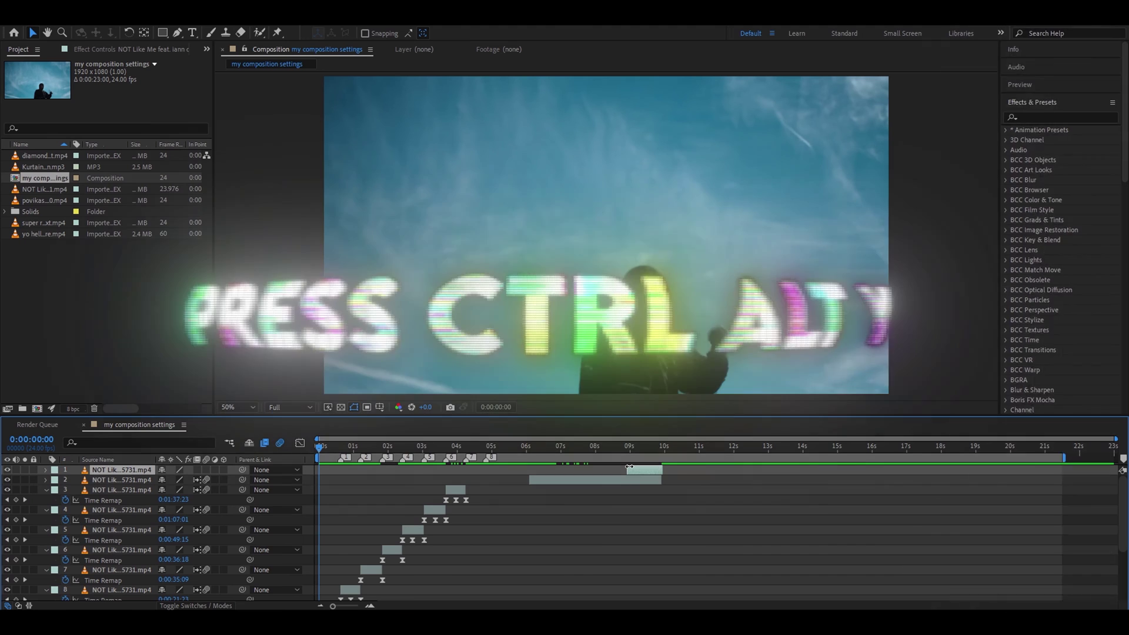
pyautogui.hotkey('ctrl', 'alt', 'y')
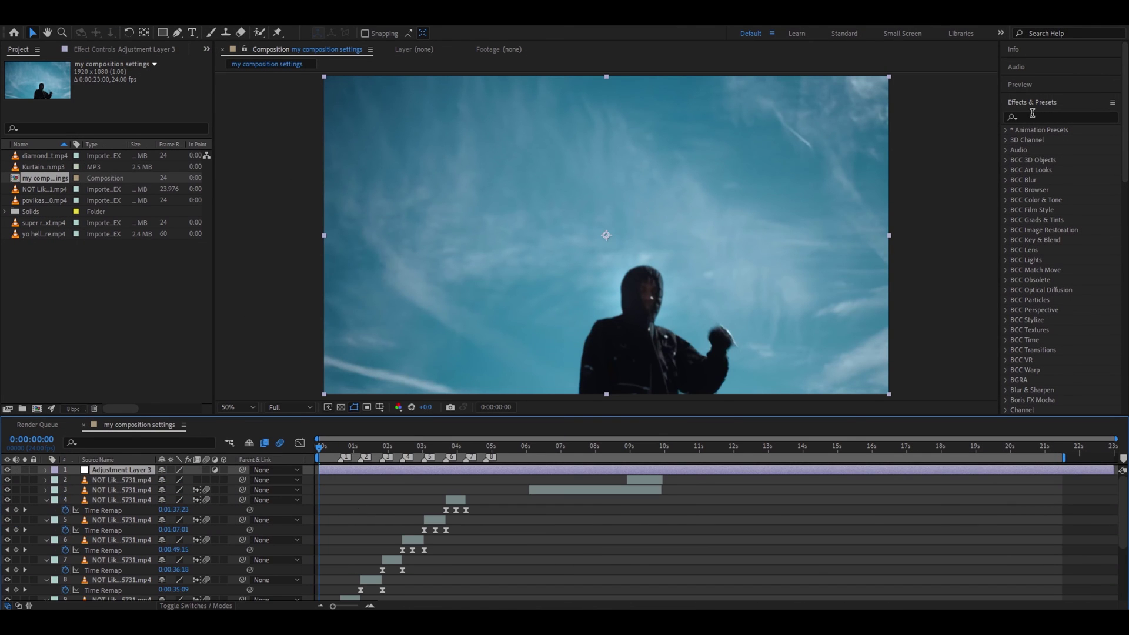
pyautogui.click(1032, 116)
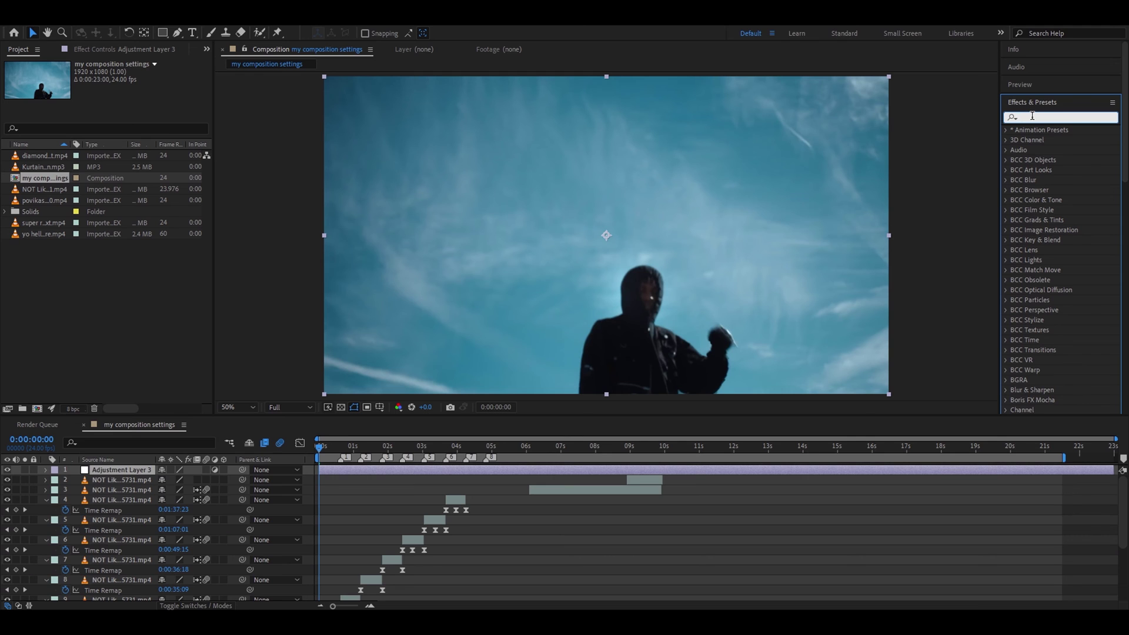
pyautogui.write('motion tile')
pyautogui.moveTo(1048, 139); pyautogui.dragTo(376, 468)
# - Set the Motion Tile's output height to 90 on the adjustment layer
pyautogui.click(129, 124)
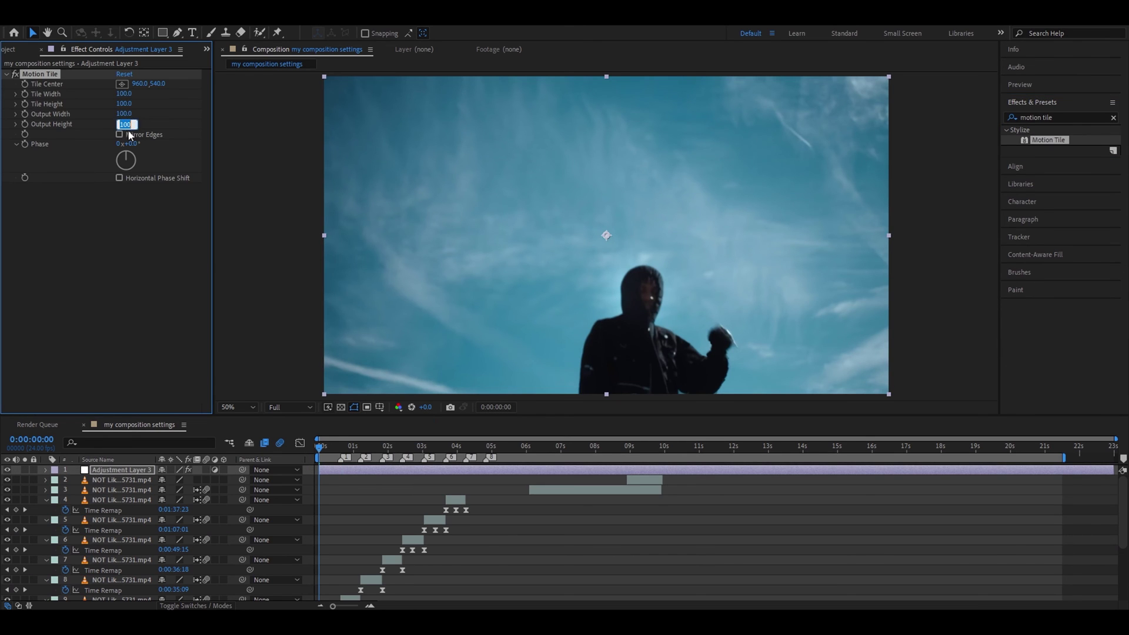
pyautogui.write('90')
pyautogui.press('Return')
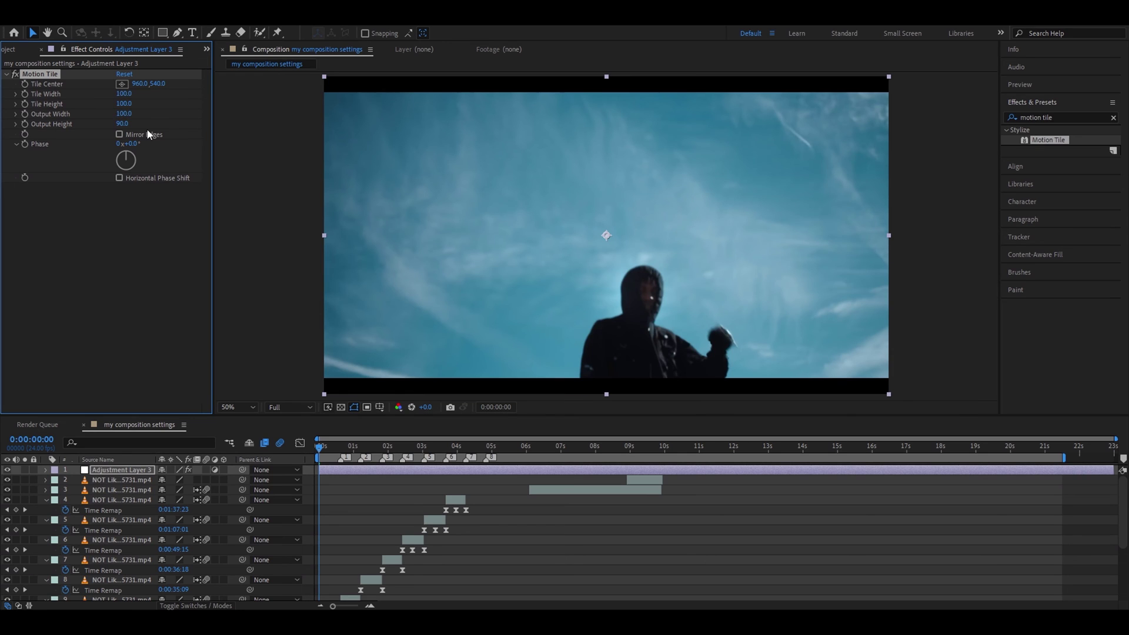
# - Try smaller Motion Tile output heights down to 70, and undo back to 90
pyautogui.click(121, 122)
pyautogui.write('0')
pyautogui.press('Return')
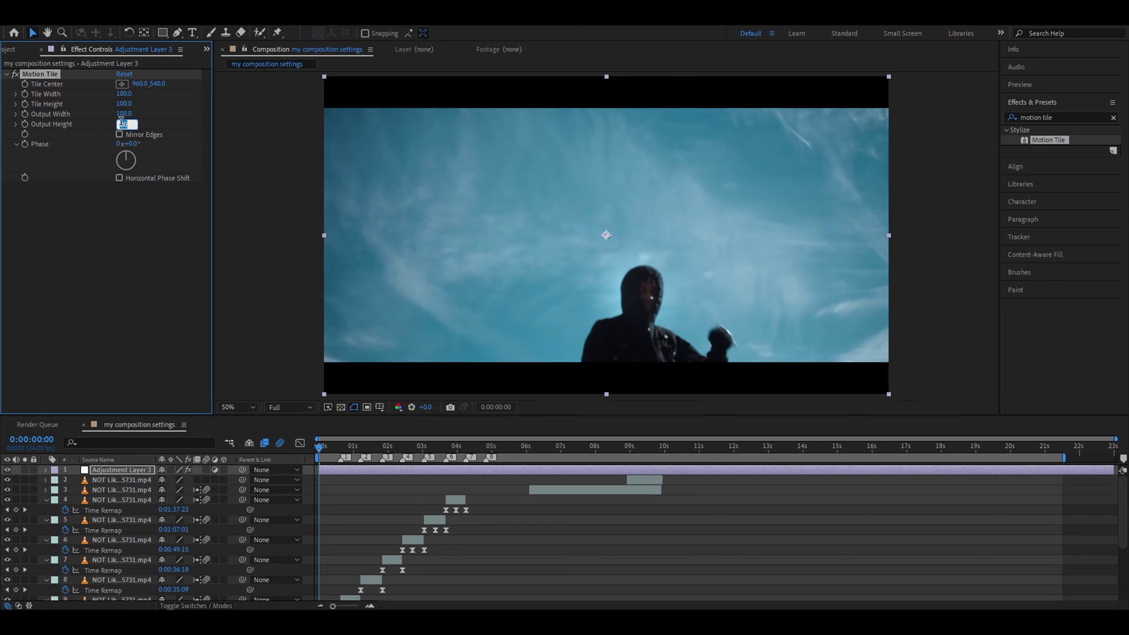
pyautogui.moveTo(122, 125); pyautogui.dragTo(116, 125)
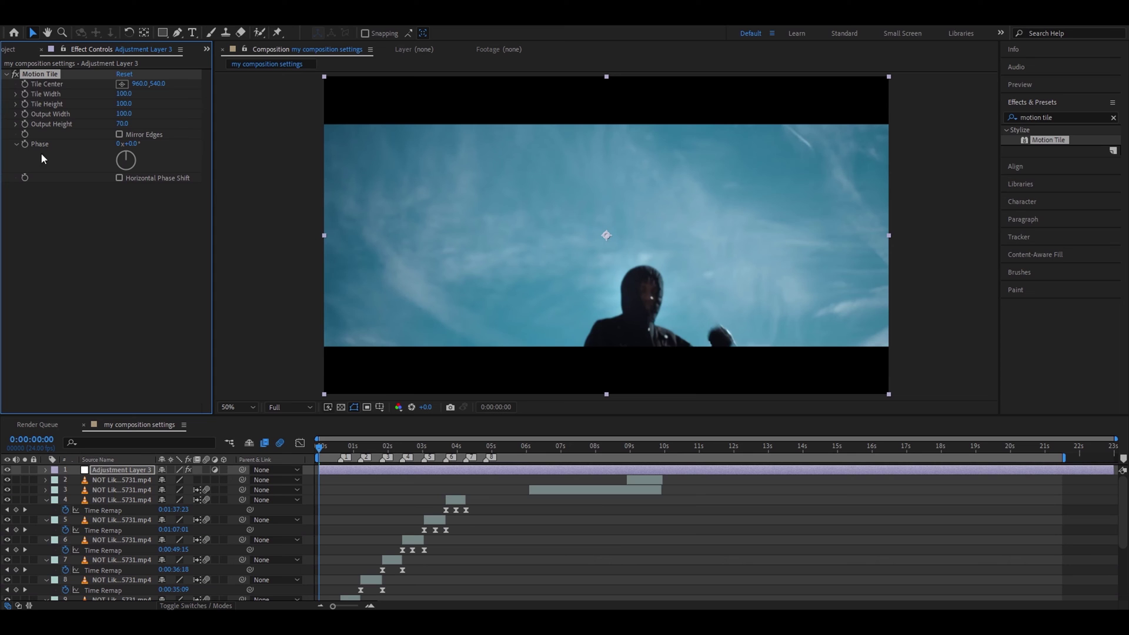
pyautogui.hotkey('ctrl', 'z')
pyautogui.hotkey('ctrl', 'z')
# - Scrub through the first clip on layer 10 and reshape its Time Remap curve to rise steeply at both the start and end keyframes
pyautogui.moveTo(324, 451); pyautogui.dragTo(344, 551)
pyautogui.scroll(-1, 344, 551)
pyautogui.scroll(-3, 343, 551)
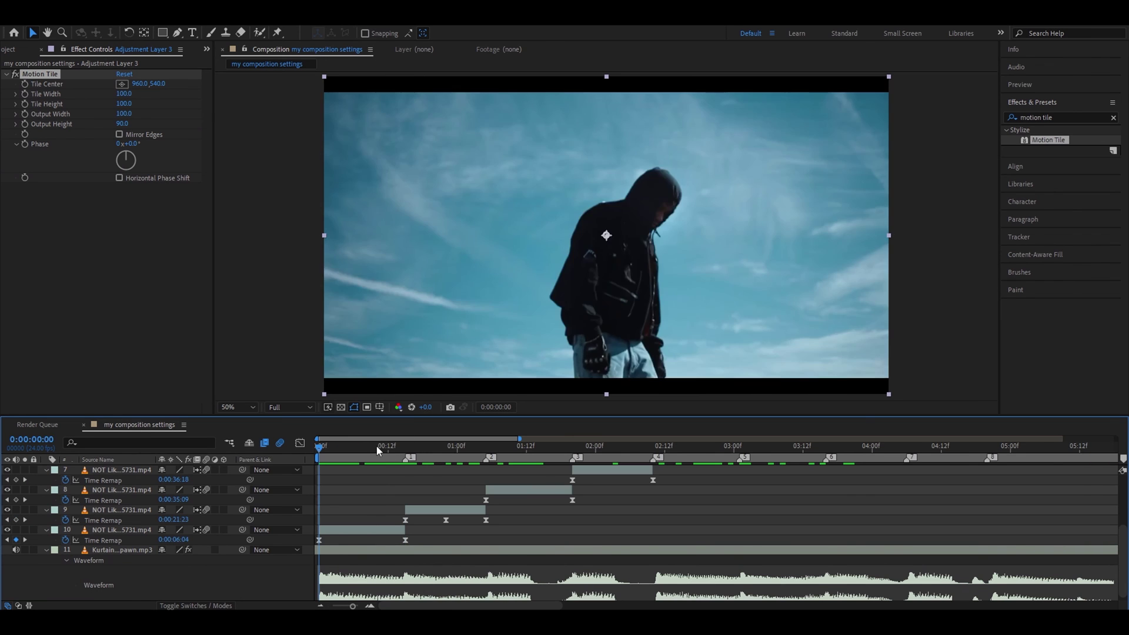
pyautogui.moveTo(376, 446); pyautogui.dragTo(399, 454)
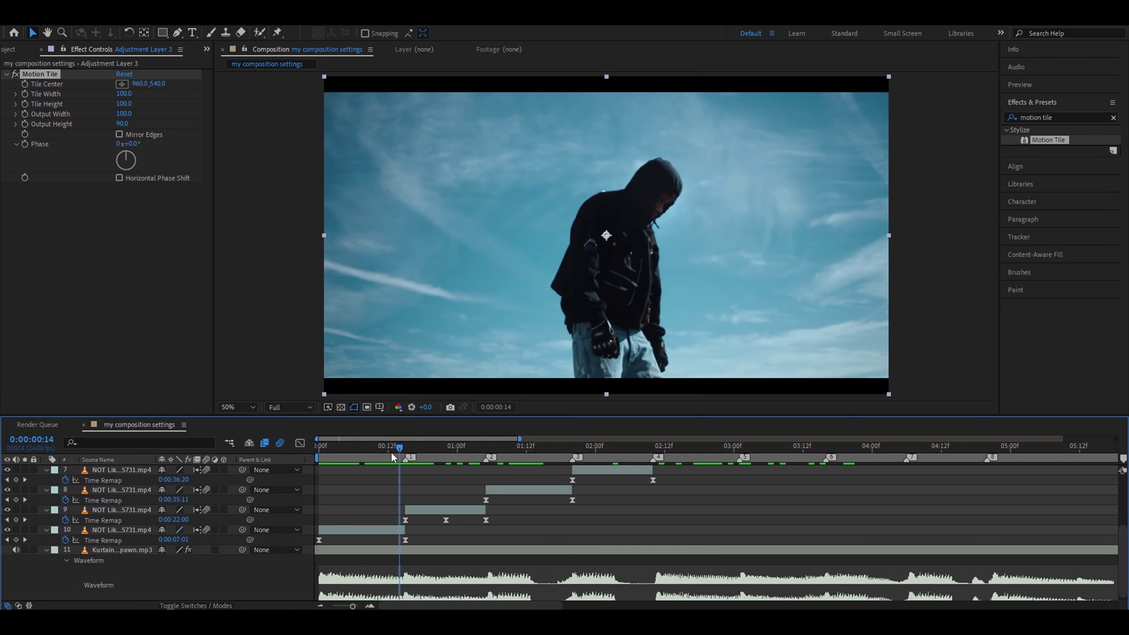
pyautogui.moveTo(391, 452)
pyautogui.mouseDown()
pyautogui.moveTo(421, 446)
pyautogui.moveTo(408, 451)
pyautogui.mouseUp()
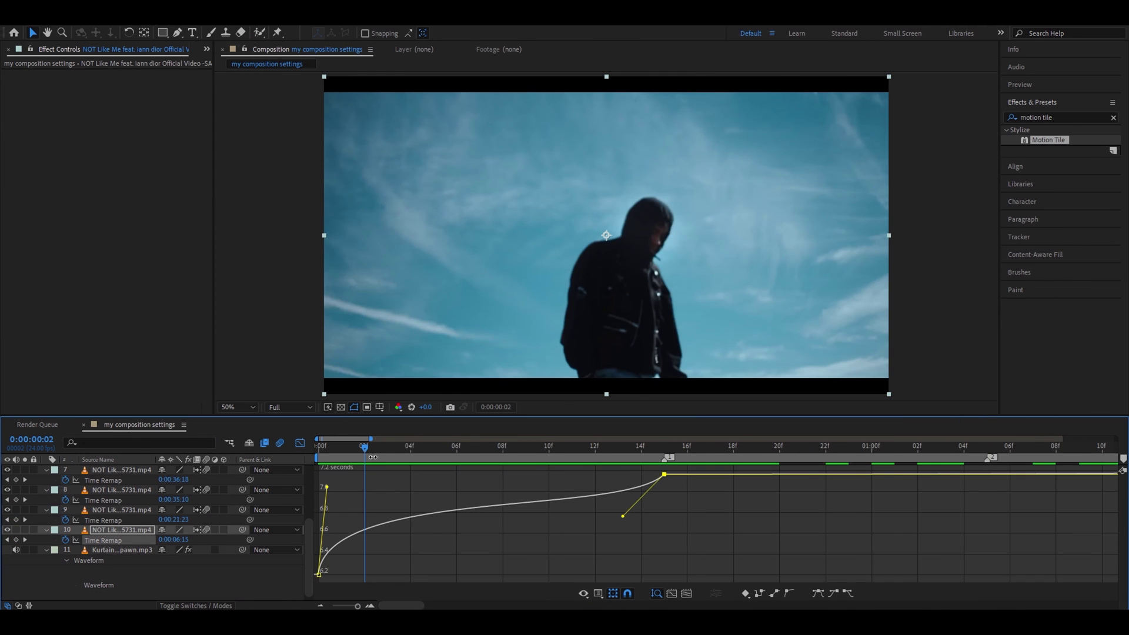
pyautogui.moveTo(622, 515); pyautogui.dragTo(331, 478)
pyautogui.click(348, 450)
pyautogui.press('pagedown')
pyautogui.moveTo(330, 482); pyautogui.dragTo(664, 525)
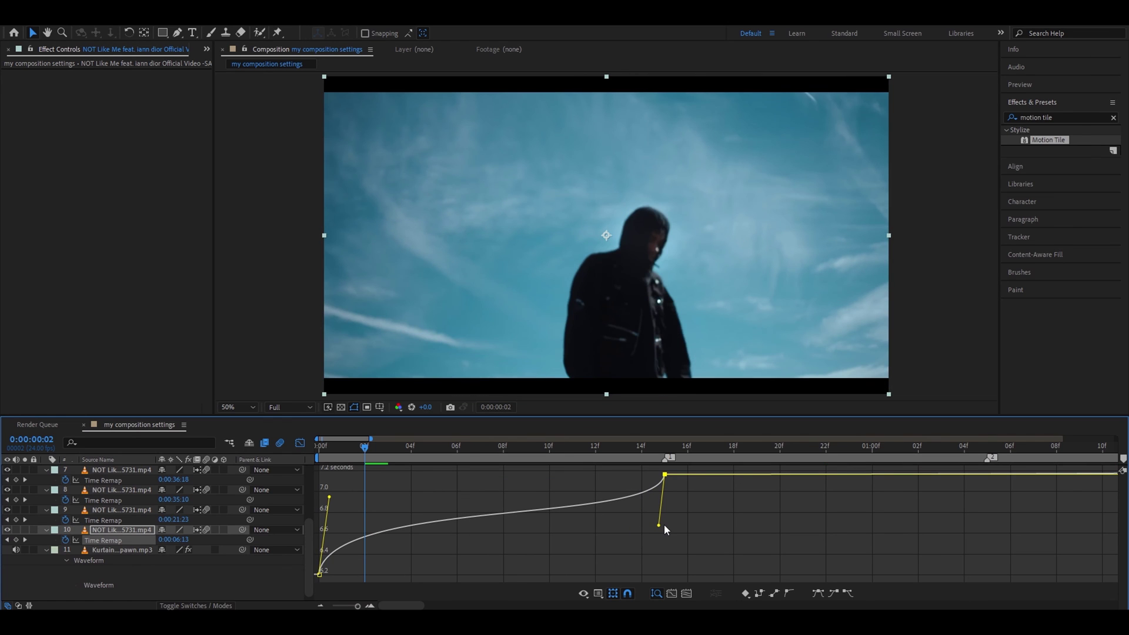
# - Add a middle Time Remap keyframe on layer 10 at 0:00:00:08 and steepen the start of its curve
pyautogui.moveTo(477, 447); pyautogui.dragTo(517, 448)
pyautogui.click(300, 443)
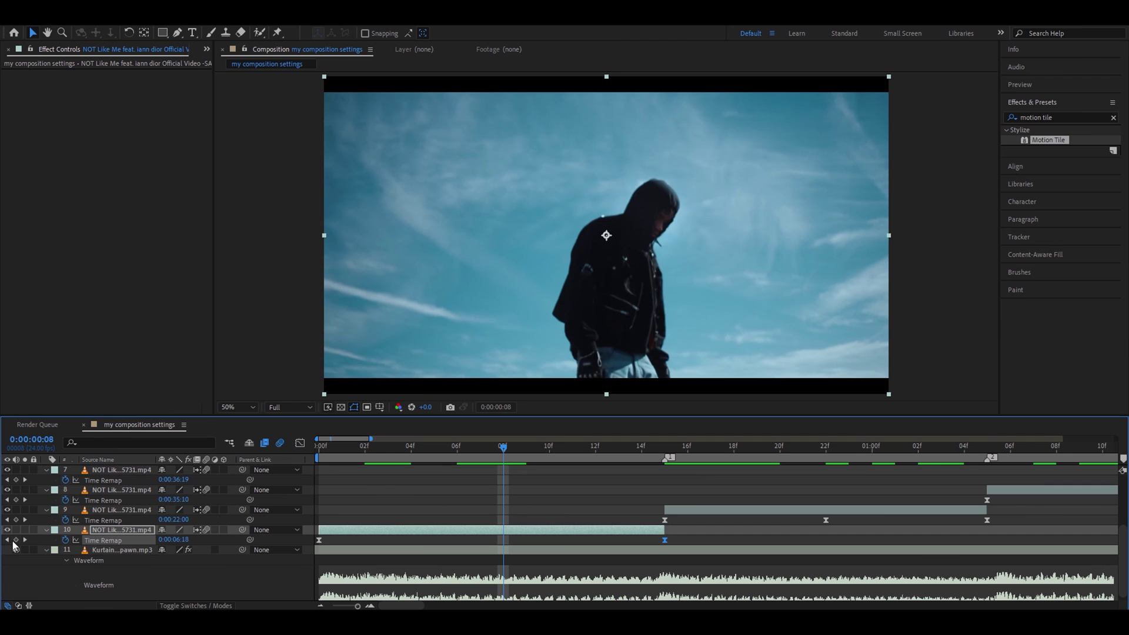
pyautogui.click(16, 539)
pyautogui.click(300, 443)
pyautogui.moveTo(416, 522); pyautogui.dragTo(335, 521)
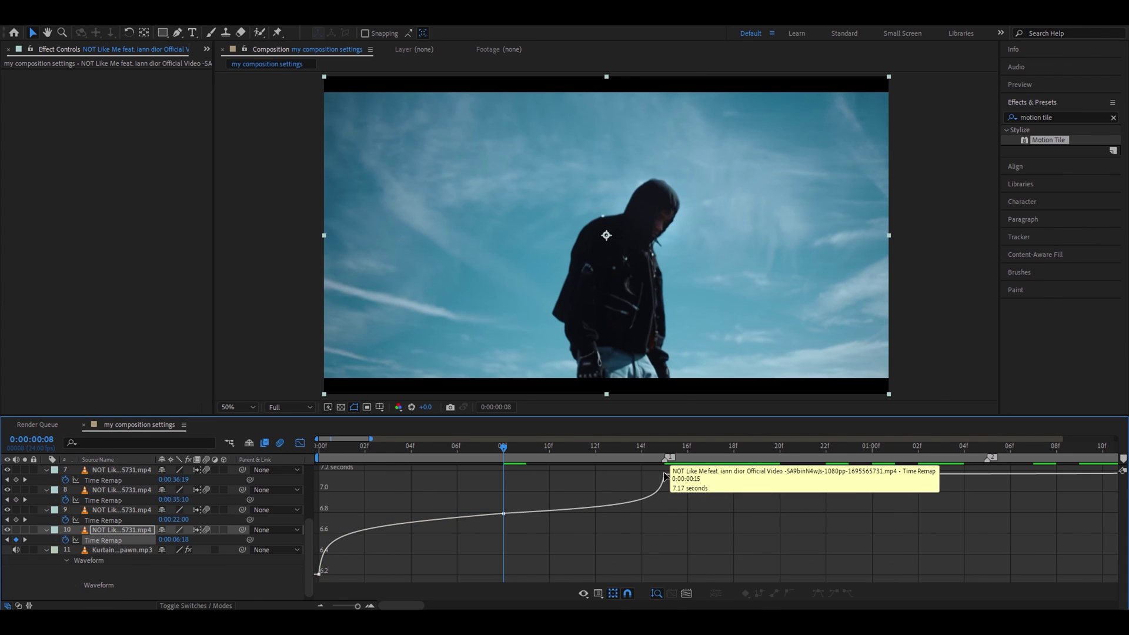